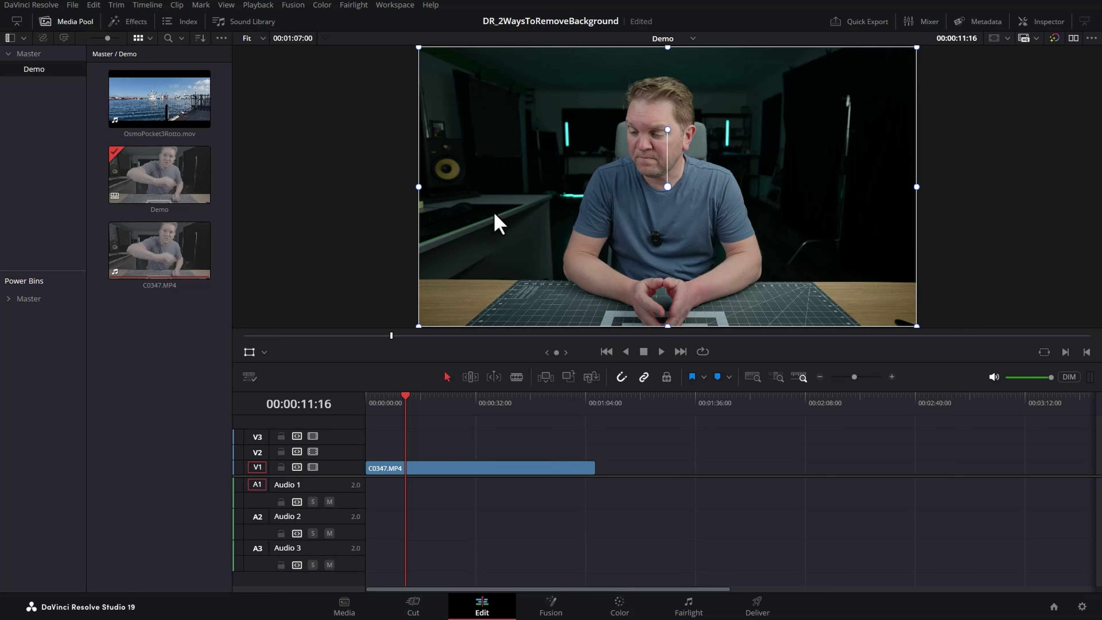
# Step: Select C0347.MP4 on the Color page, search effects for 'depth', and apply Depth Map to node 01
pyautogui.click(453, 467)
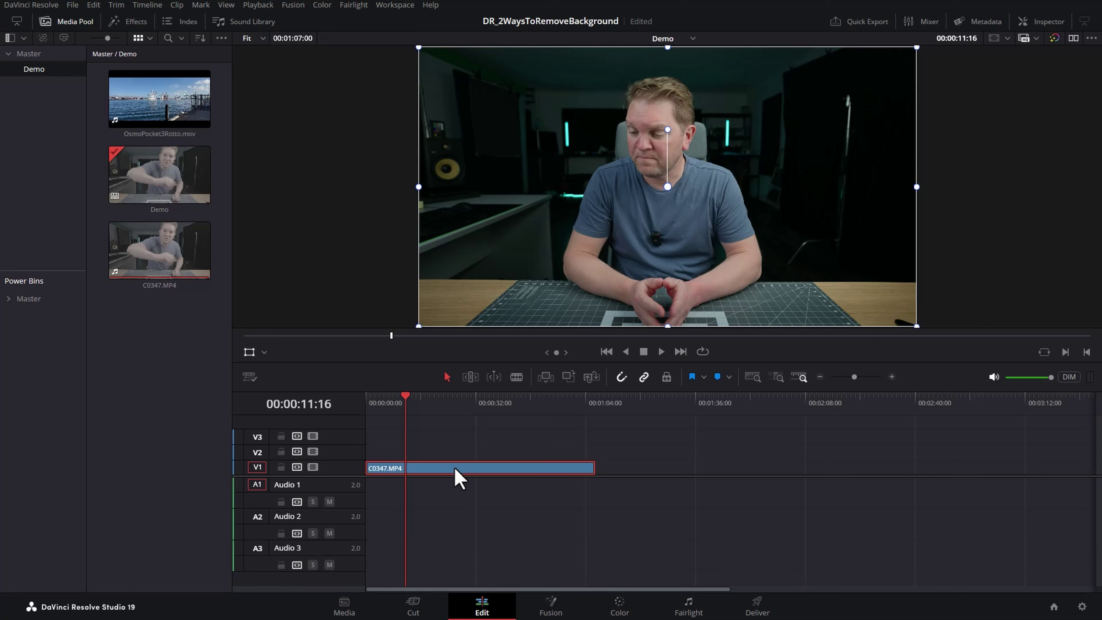
pyautogui.click(620, 606)
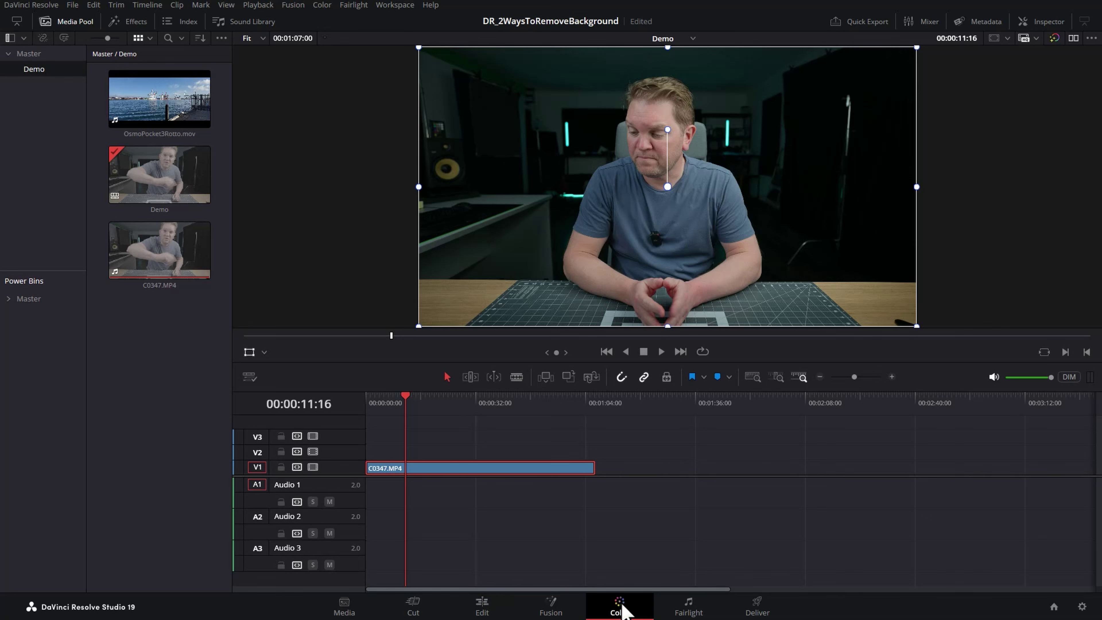
pyautogui.click(1011, 22)
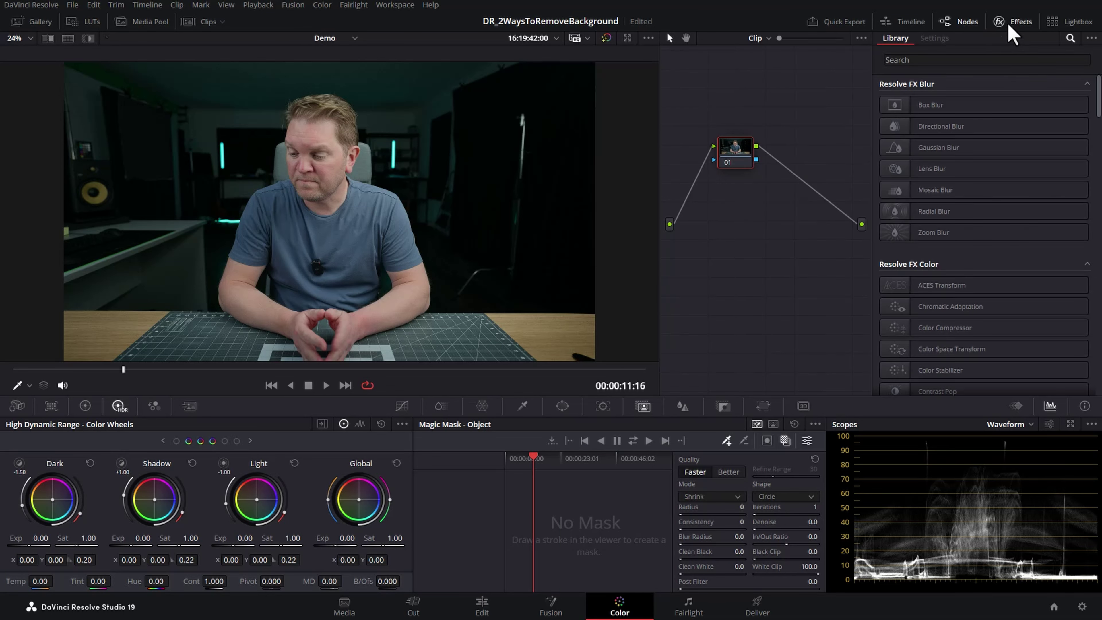
pyautogui.click(937, 60)
pyautogui.write('depth')
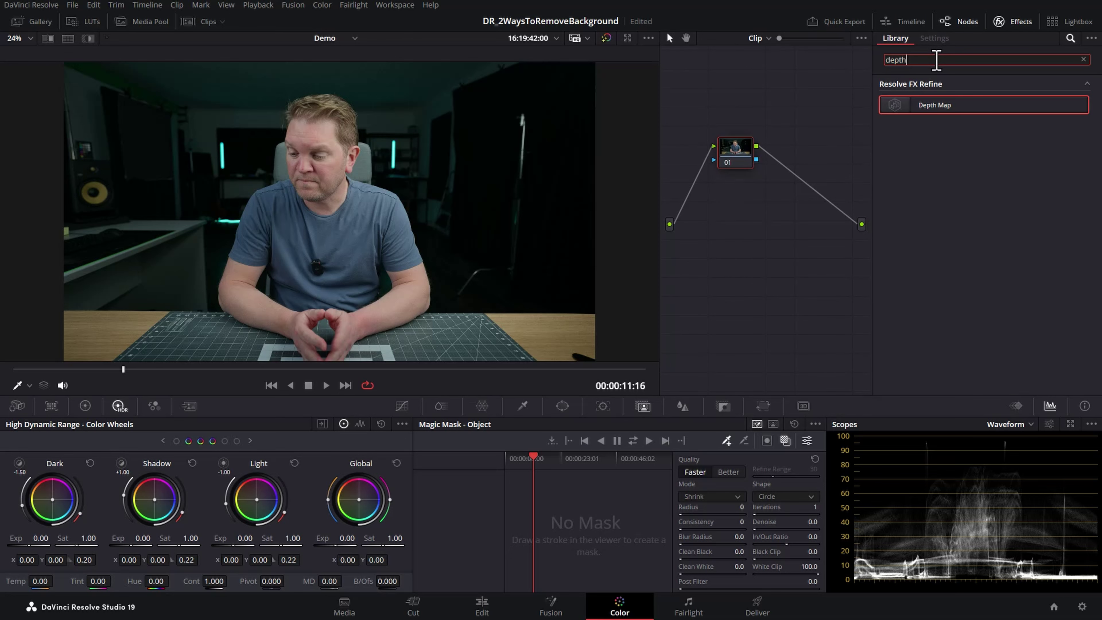
pyautogui.click(983, 115)
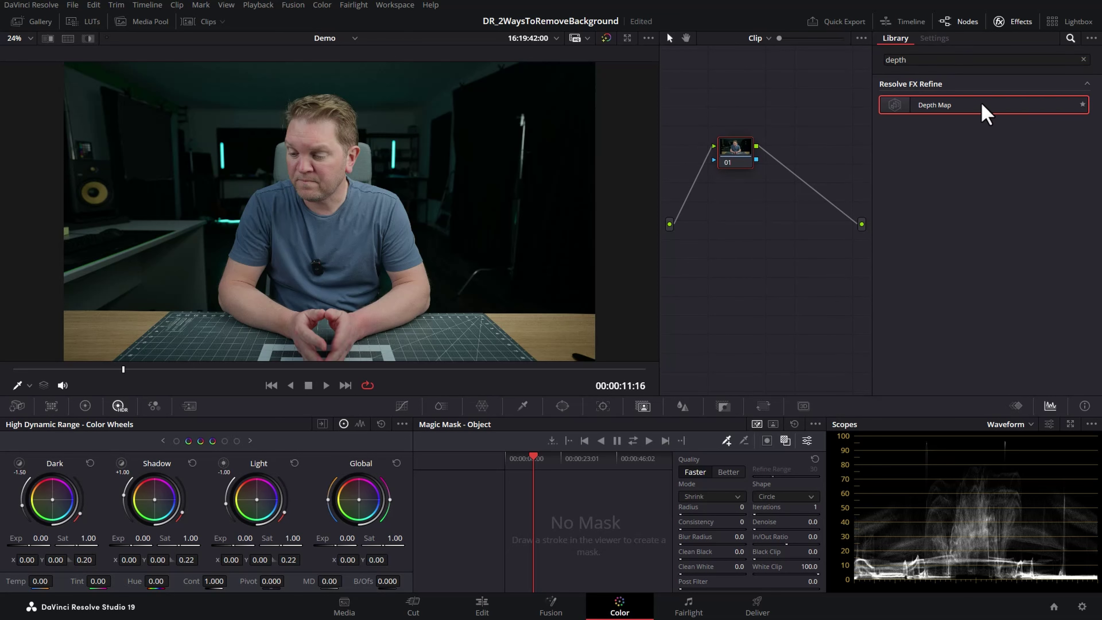
pyautogui.moveTo(983, 106); pyautogui.dragTo(734, 157)
# Step: Keep Depth Map quality at Better and enable Adjust Map Levels with Far Limit 0.477, Near Limit 0.569
pyautogui.click(1044, 101)
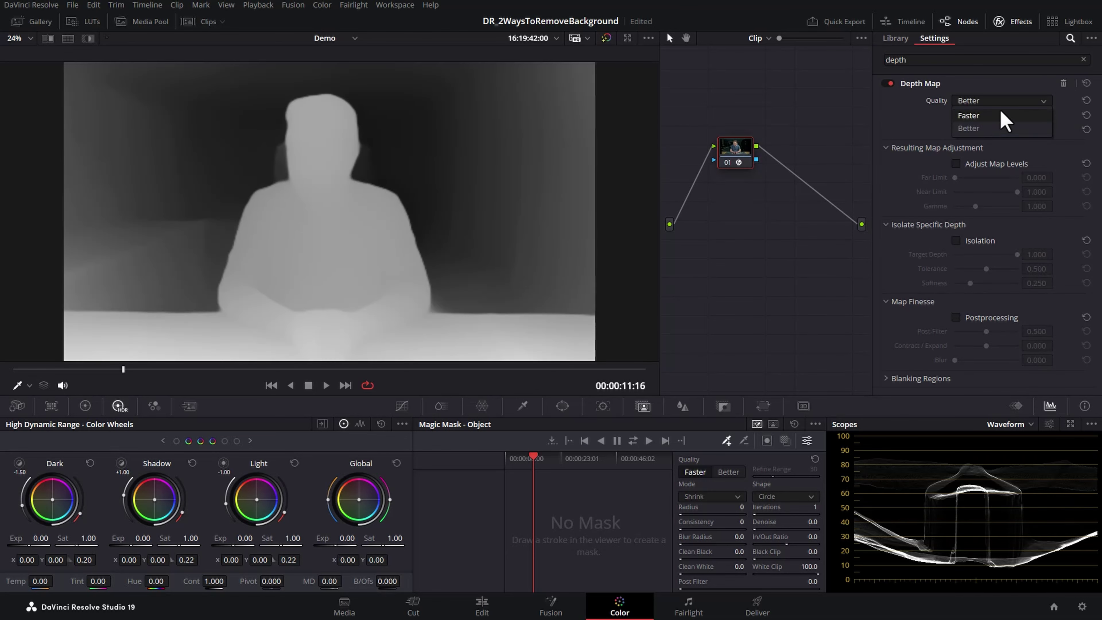
pyautogui.click(968, 129)
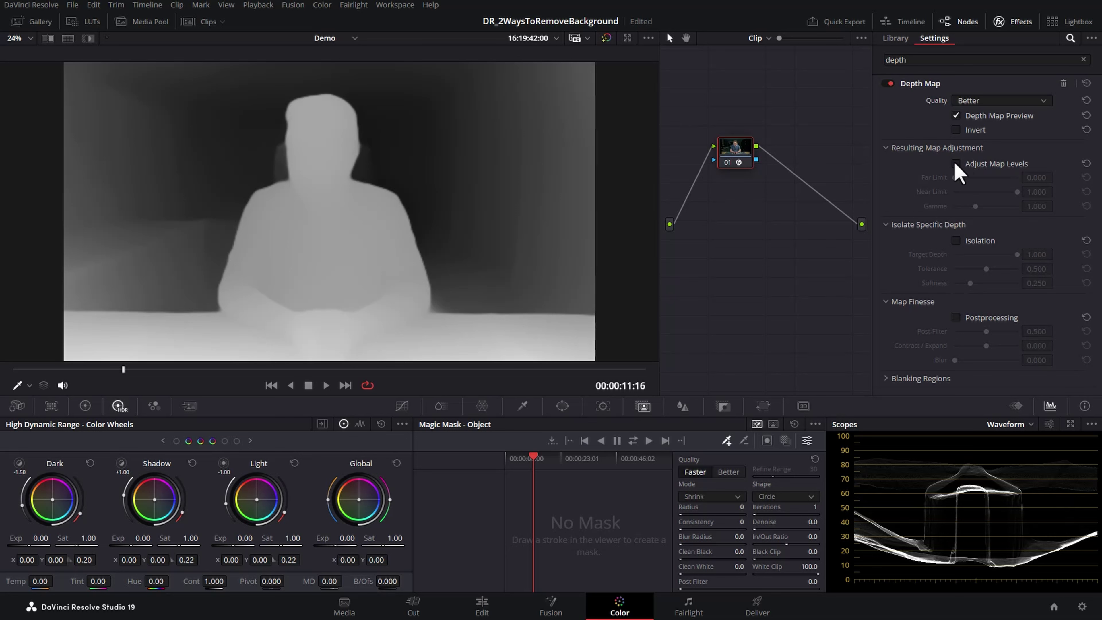
pyautogui.click(956, 164)
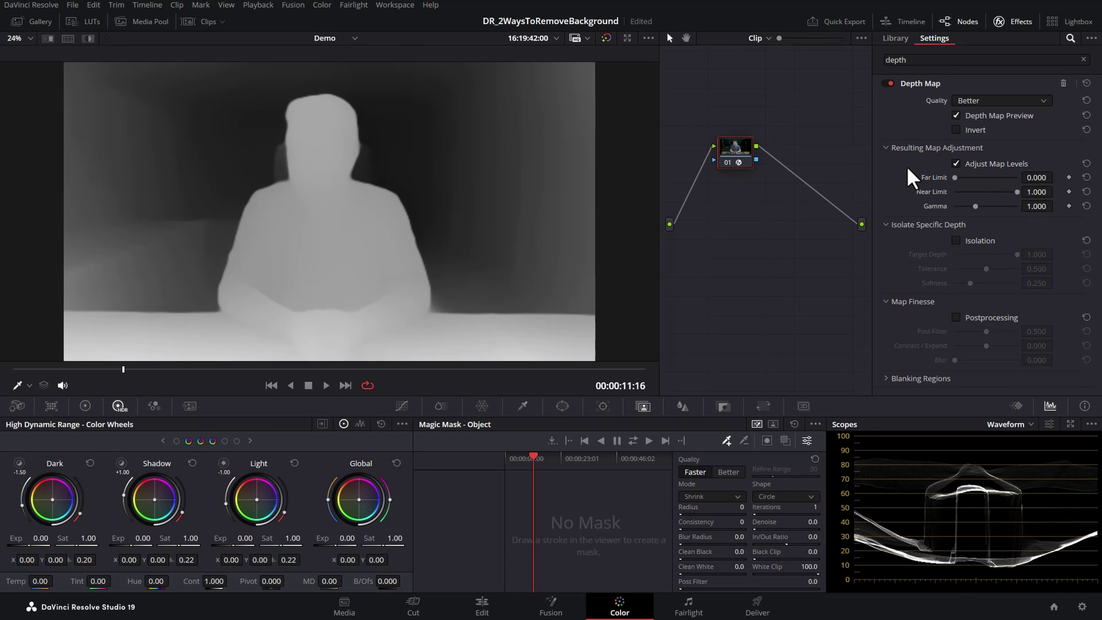
pyautogui.moveTo(955, 178); pyautogui.dragTo(993, 193)
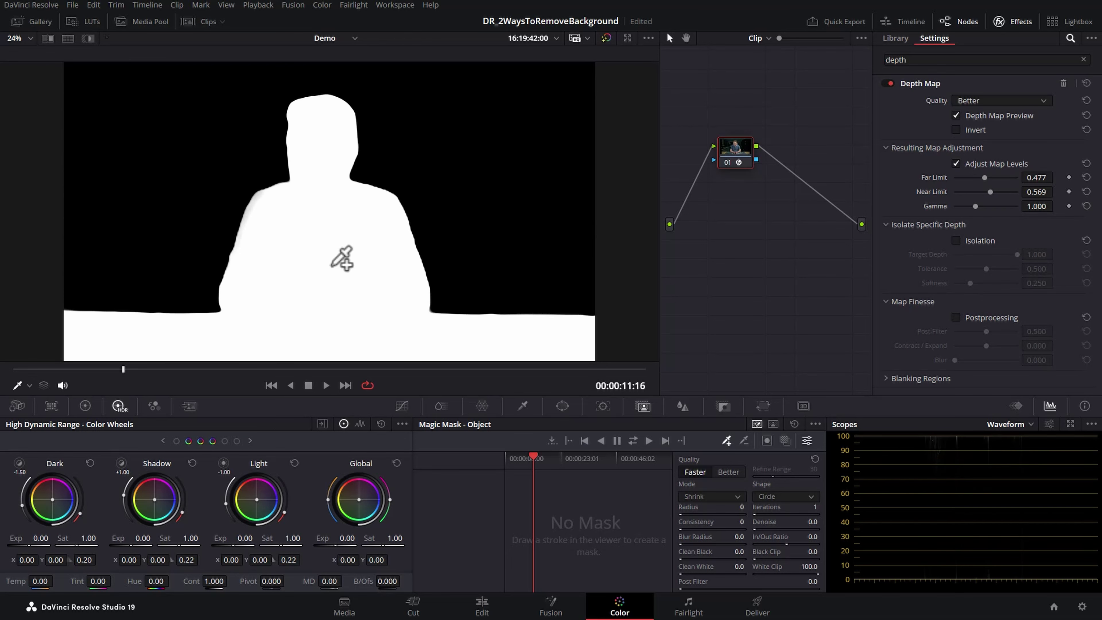
pyautogui.scroll(3, 347, 254)
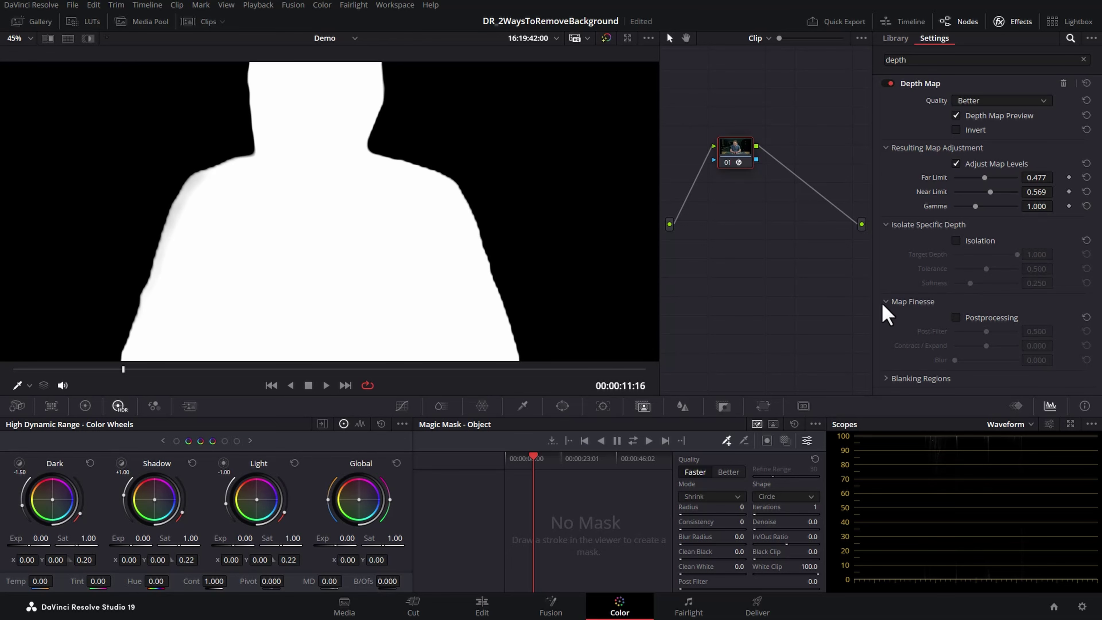
# Step: Enable Postprocessing under Map Finesse, lowering Post-Filter to 0.101 and raising Blur to 0.091
pyautogui.click(956, 318)
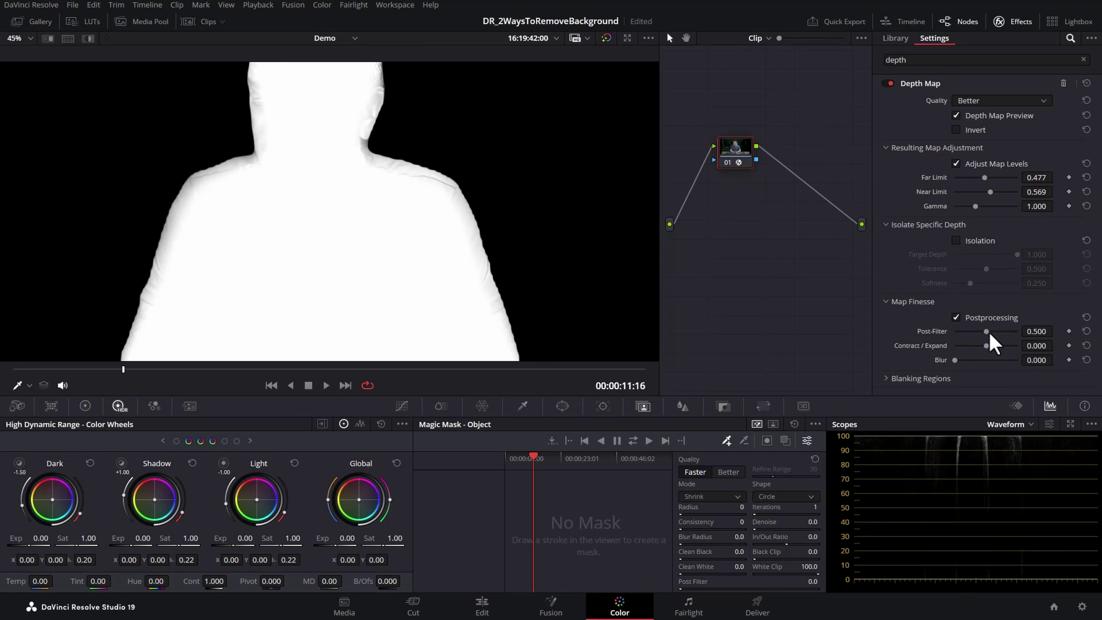
pyautogui.moveTo(973, 333); pyautogui.dragTo(964, 334)
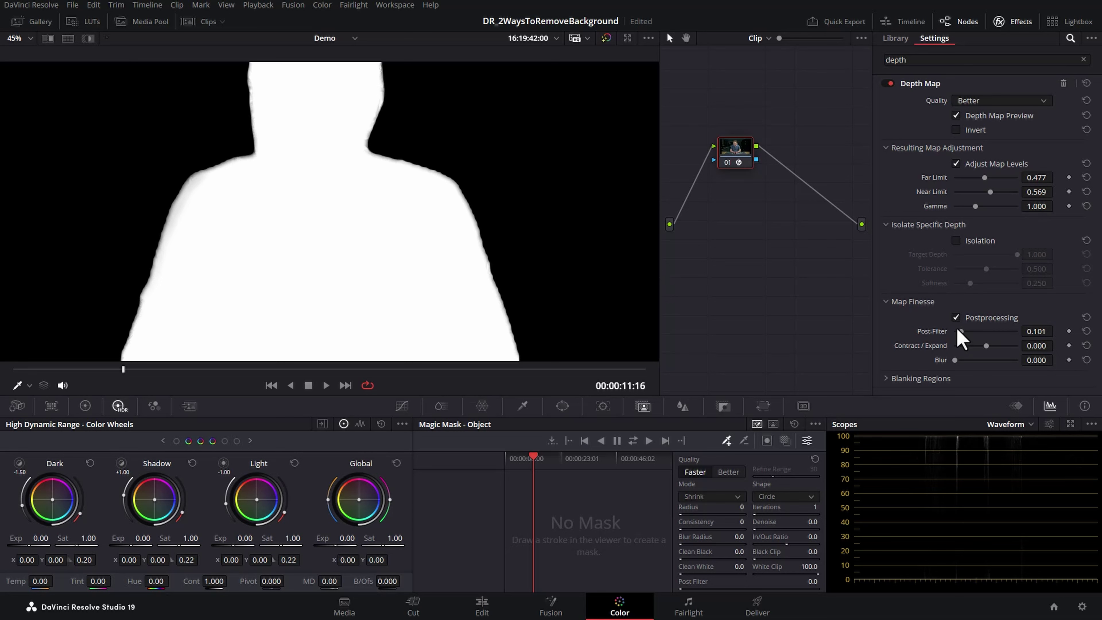
pyautogui.moveTo(955, 360)
pyautogui.mouseDown()
pyautogui.moveTo(987, 360)
pyautogui.moveTo(960, 360)
pyautogui.mouseUp()
# Step: Add an Alpha Output to the node graph, wire node 01's alpha into it, then view the Edit page
pyautogui.click(1015, 13)
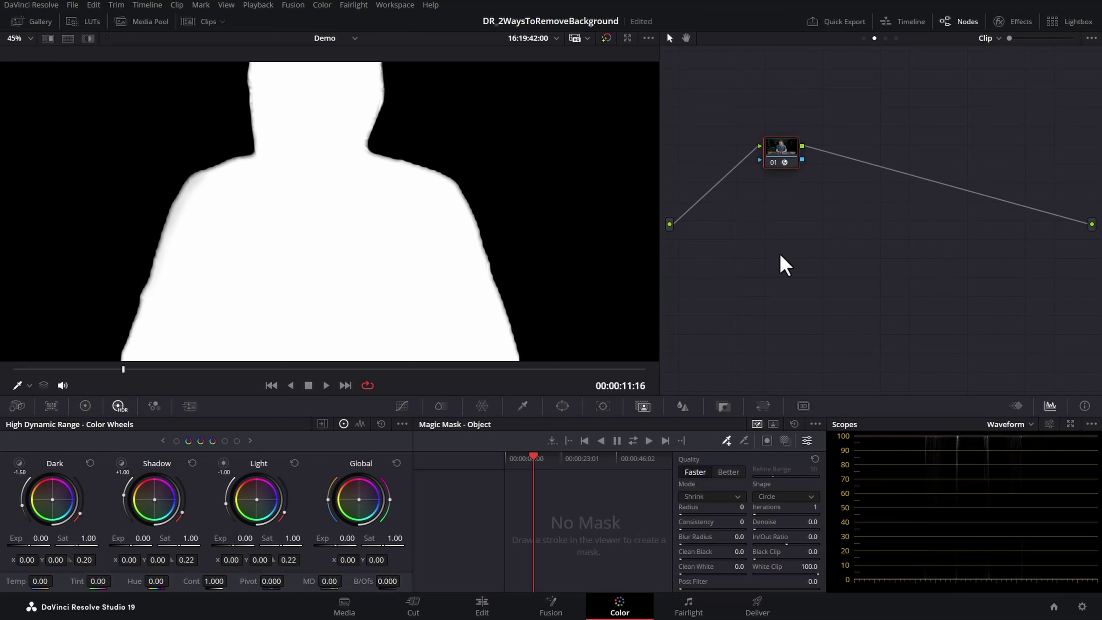
pyautogui.rightClick(842, 255)
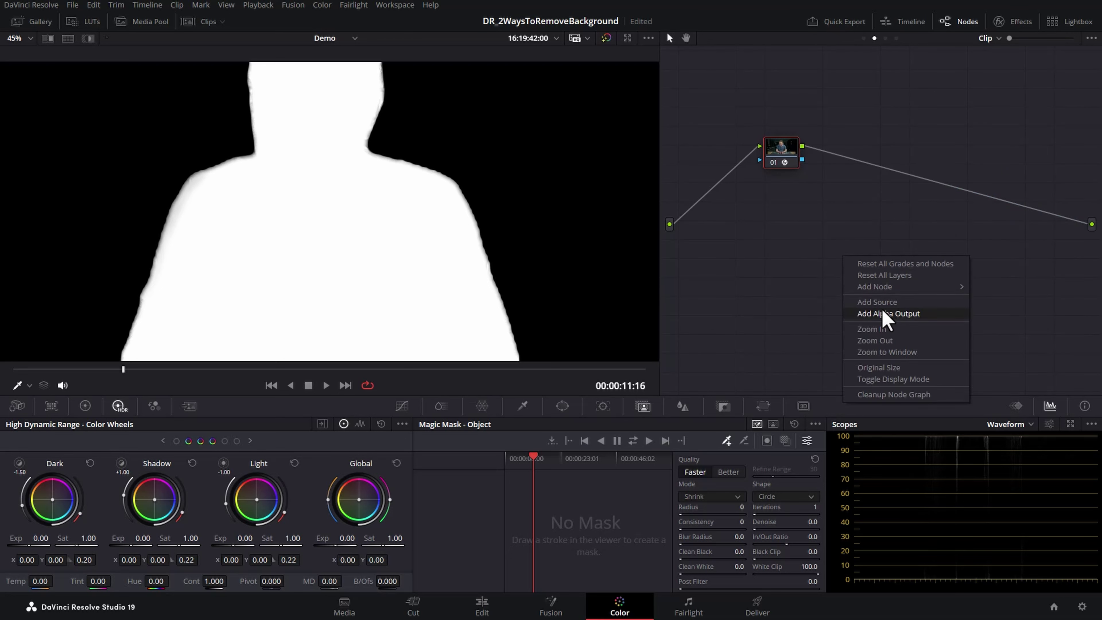
pyautogui.click(917, 313)
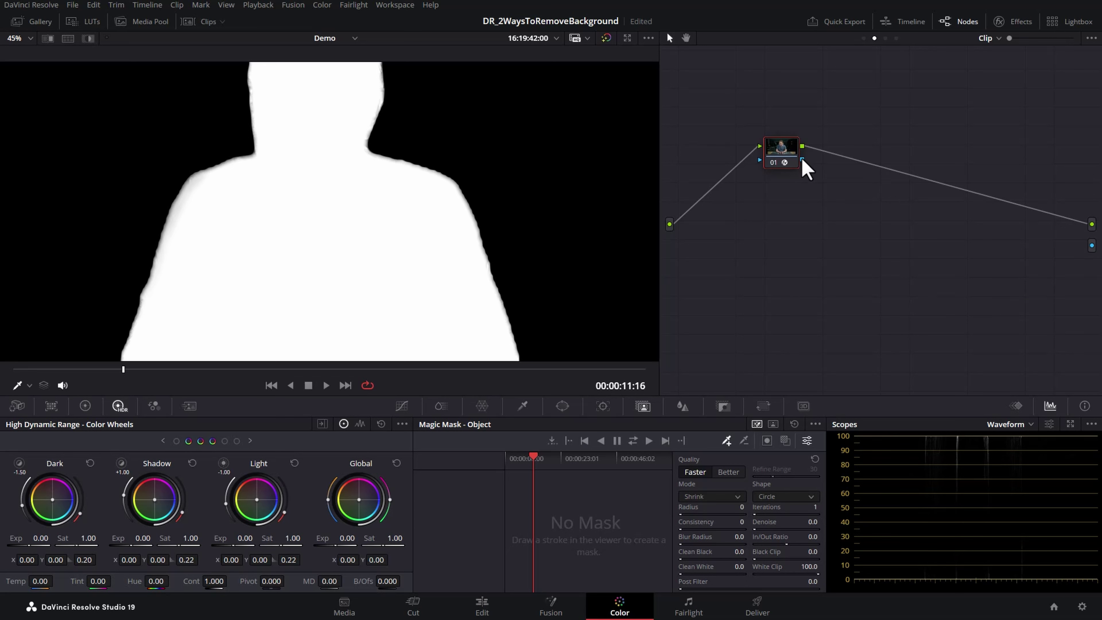
pyautogui.moveTo(801, 159); pyautogui.dragTo(863, 173)
pyautogui.hotkey('shift', 'z')
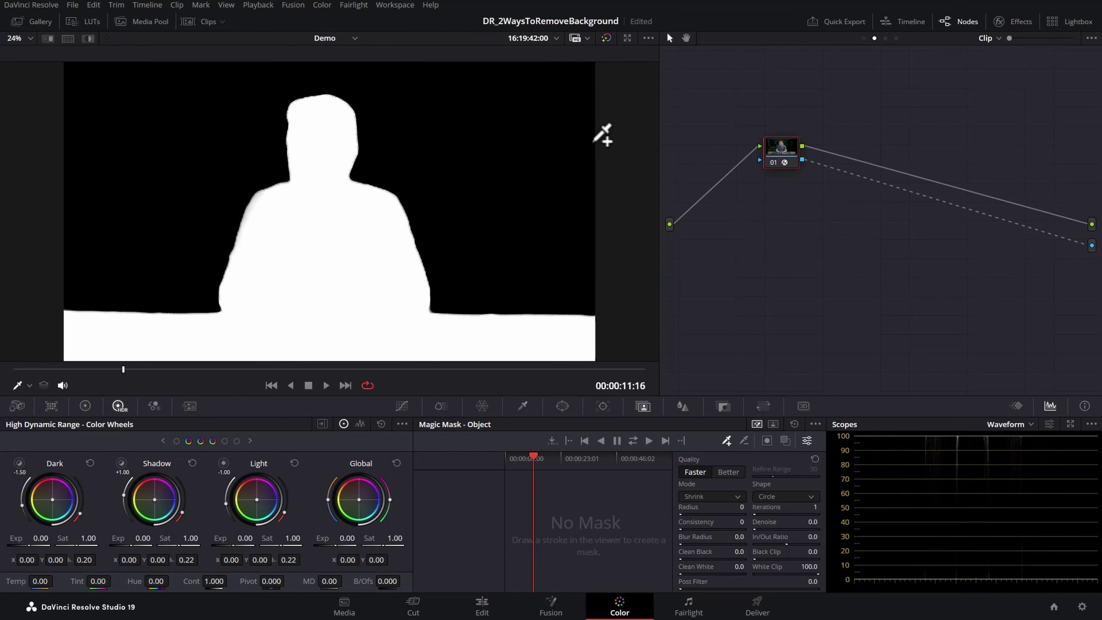
pyautogui.click(483, 608)
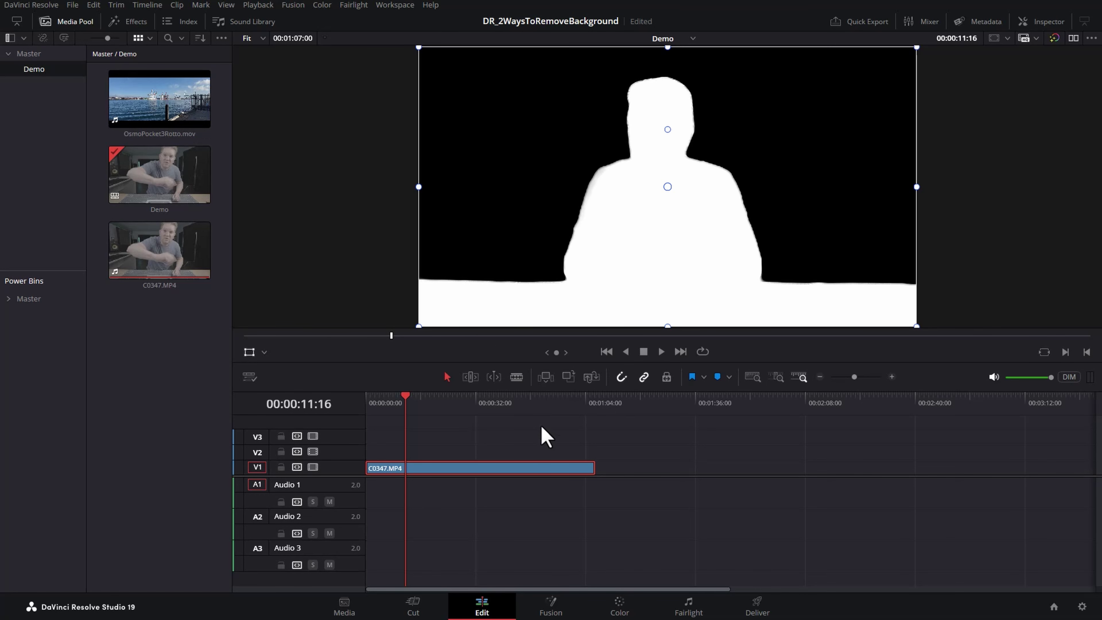
# Step: Back on the Color page, uncheck Depth Map Preview
pyautogui.click(619, 612)
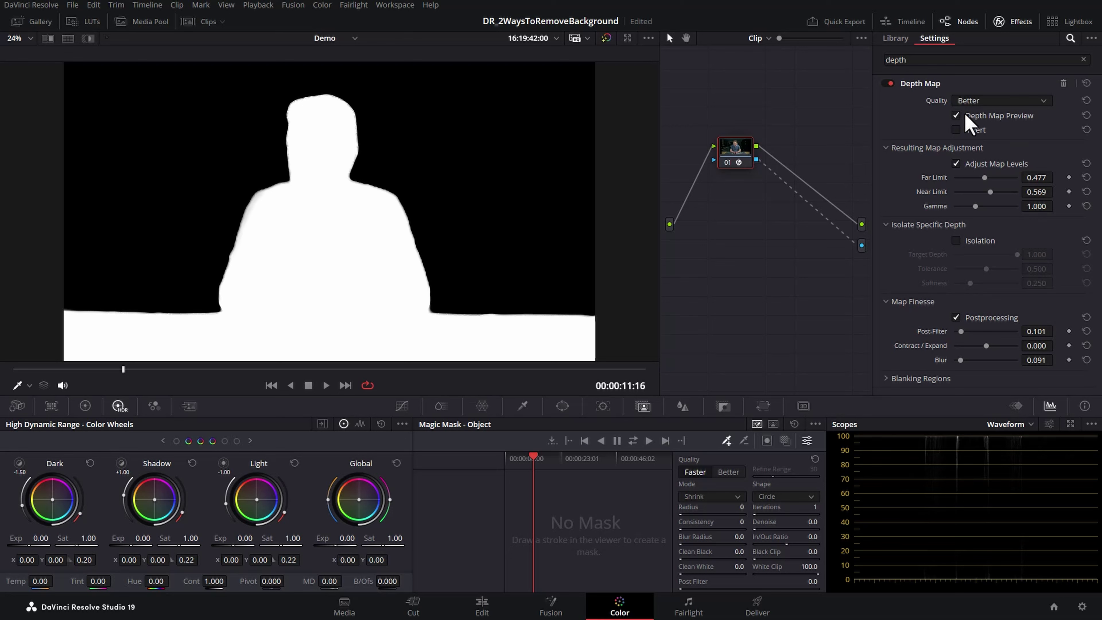
pyautogui.click(956, 116)
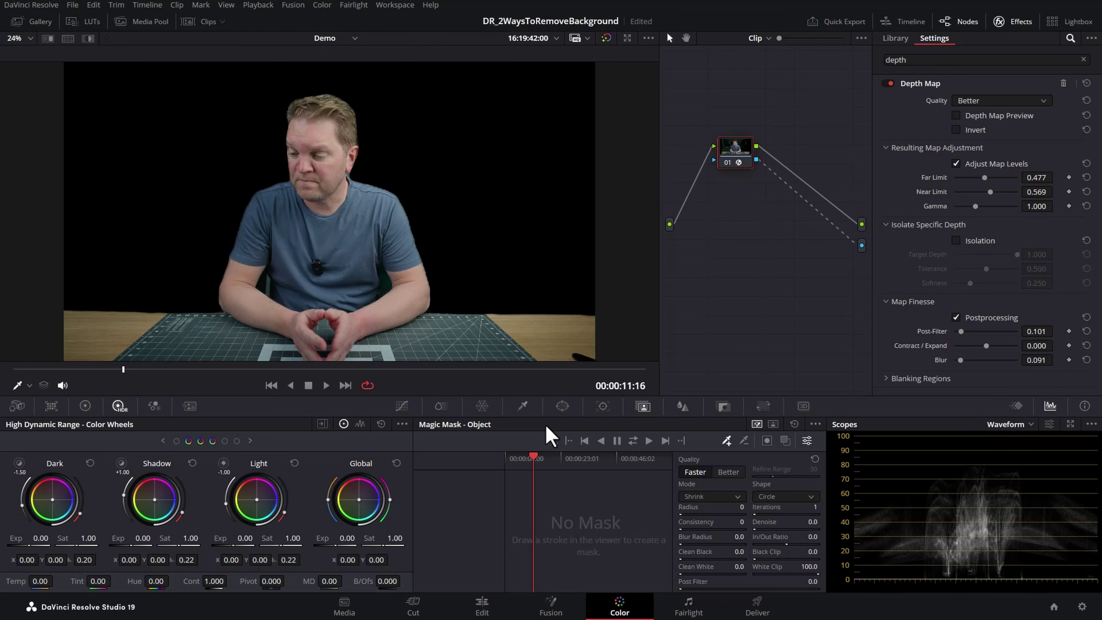
# Step: Move C0347.MP4 to V2 over OsmoPocket3Rotto.mov on V1, add a C0347.MP4 copy at 1:30, and grade it
pyautogui.click(490, 610)
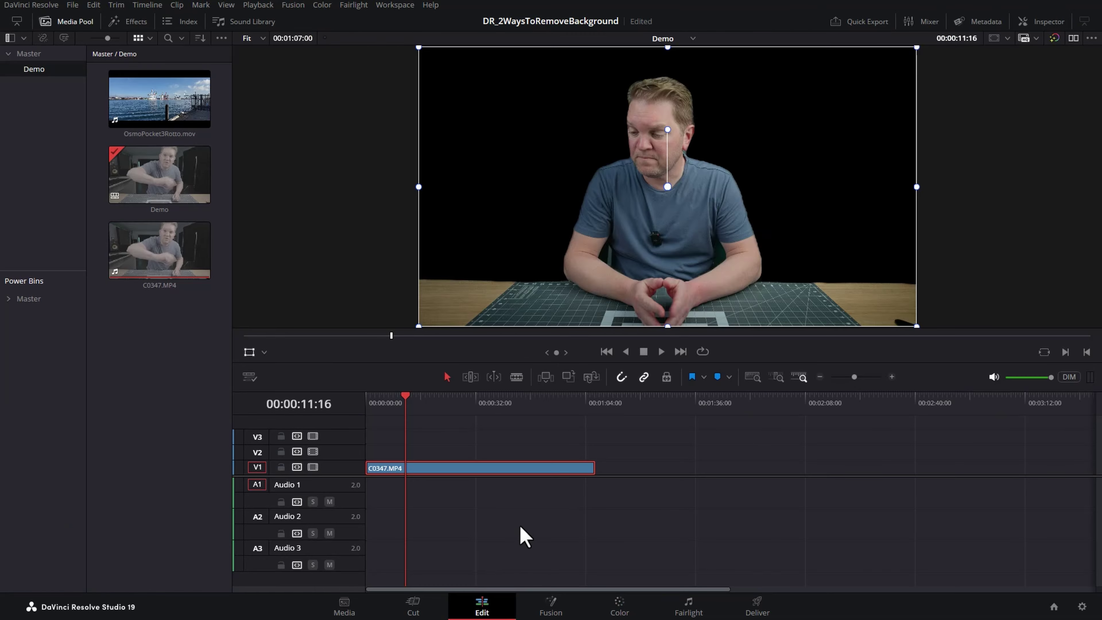
pyautogui.moveTo(478, 471); pyautogui.dragTo(481, 461)
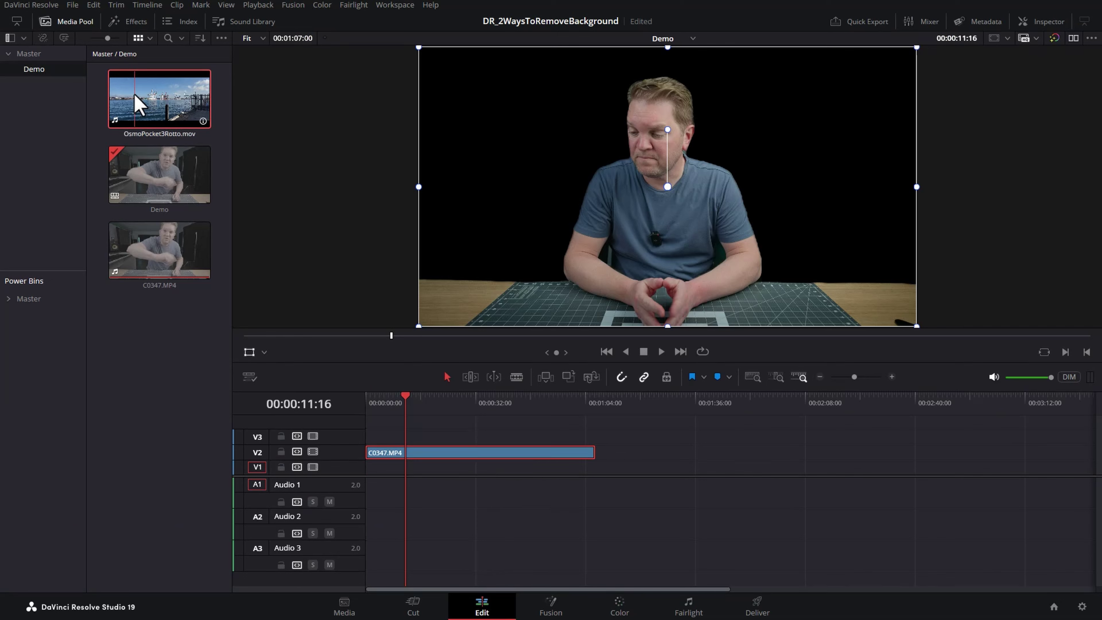
pyautogui.moveTo(140, 104); pyautogui.dragTo(379, 455)
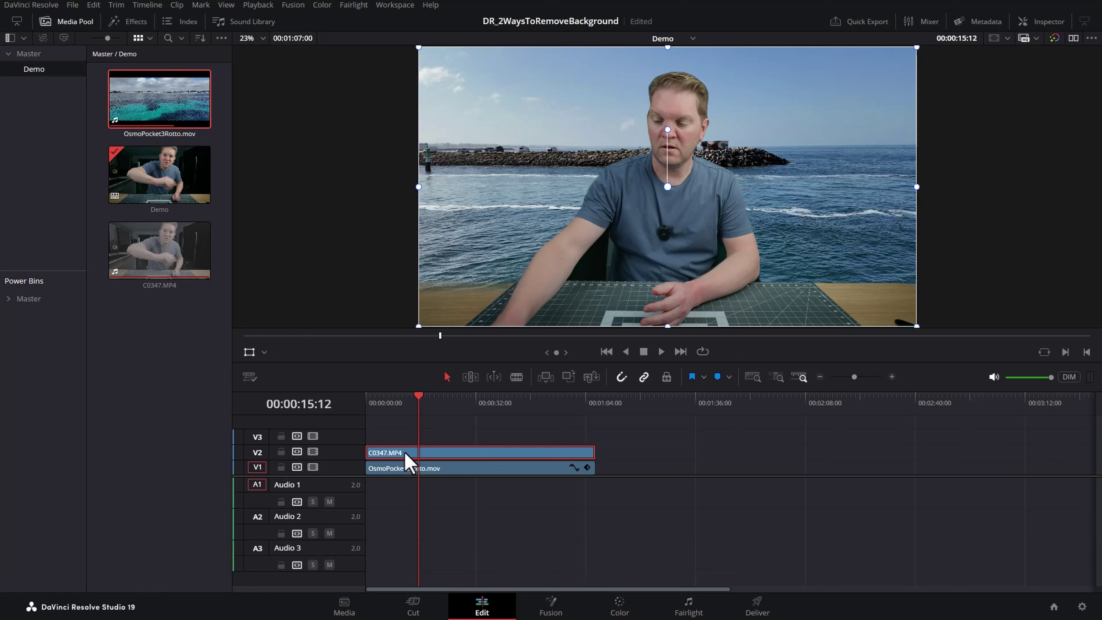
pyautogui.moveTo(399, 455); pyautogui.dragTo(714, 473)
pyautogui.click(738, 405)
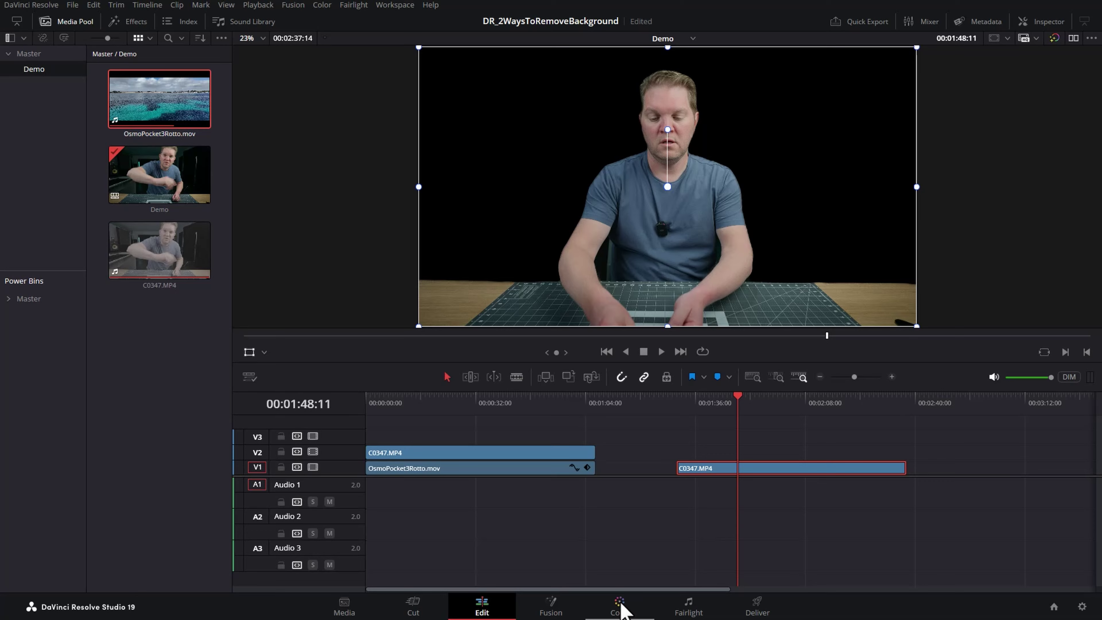
pyautogui.click(621, 606)
# Step: Reset node 01's grade on the copy to remove the Depth Map, then check the Tracker - Window palette
pyautogui.rightClick(738, 155)
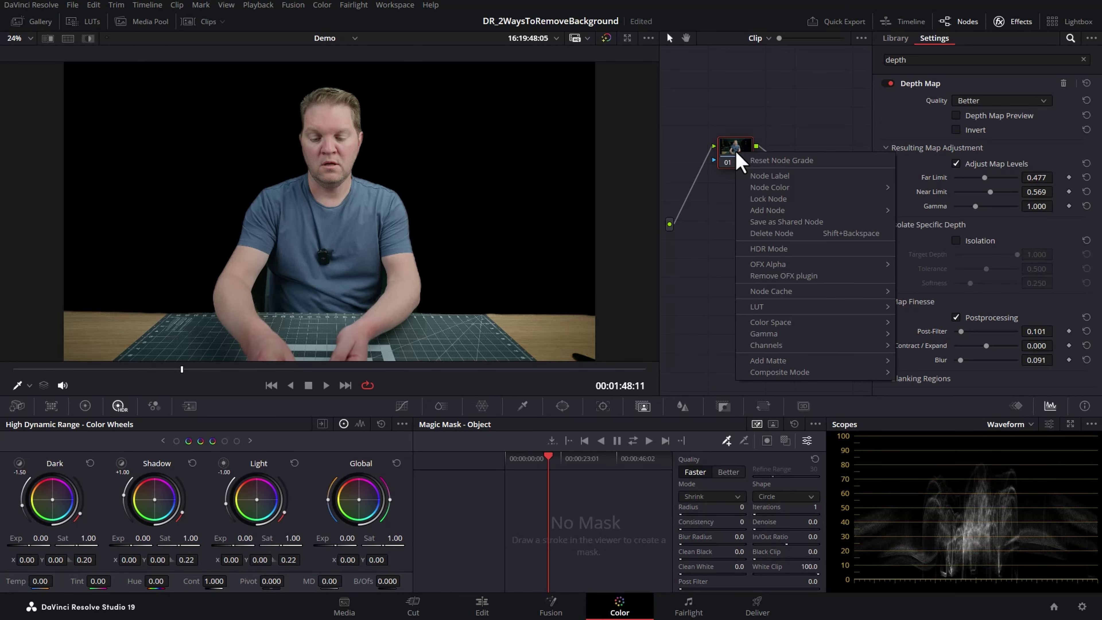
pyautogui.click(840, 167)
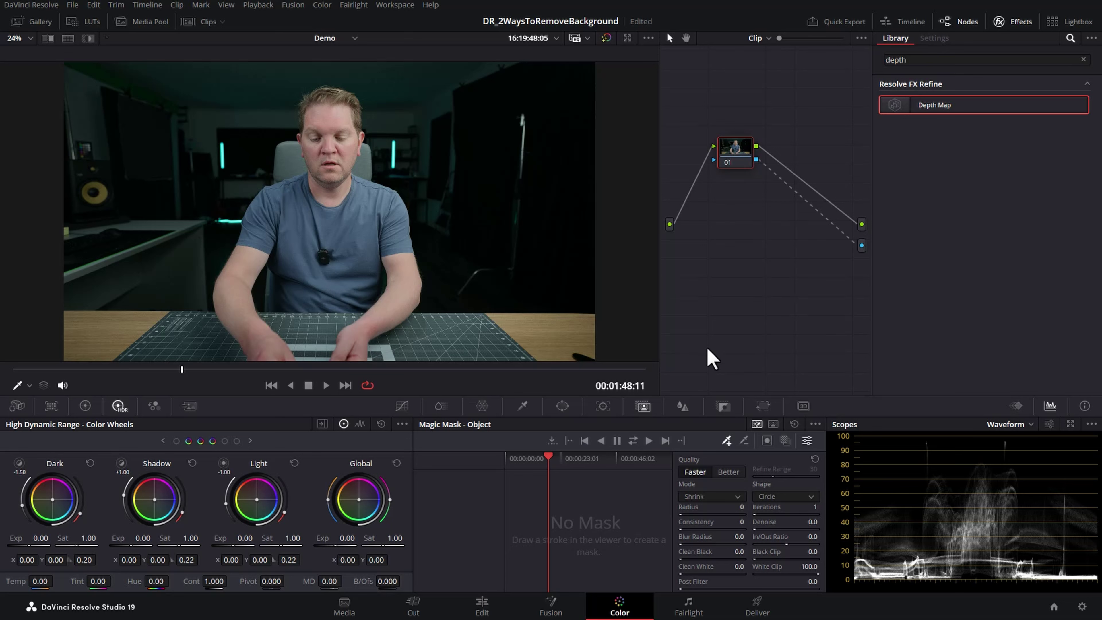
pyautogui.click(604, 406)
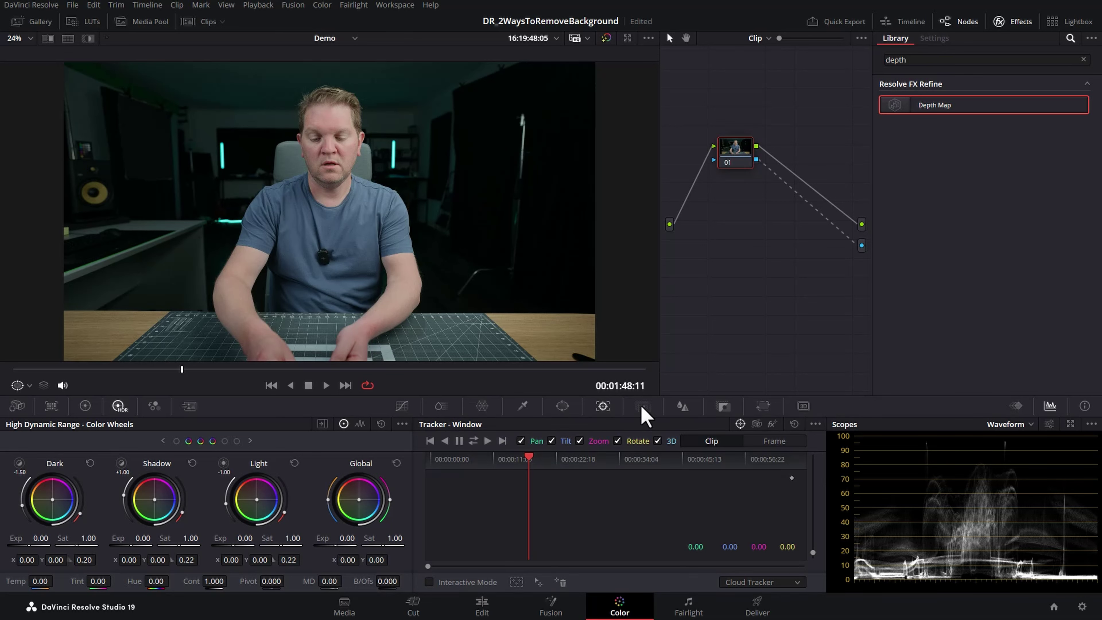
pyautogui.click(645, 414)
# Step: At 01:52:05, draw a Magic Mask stroke over the man and desk, set Better quality, toggle Mask Overlay
pyautogui.click(216, 370)
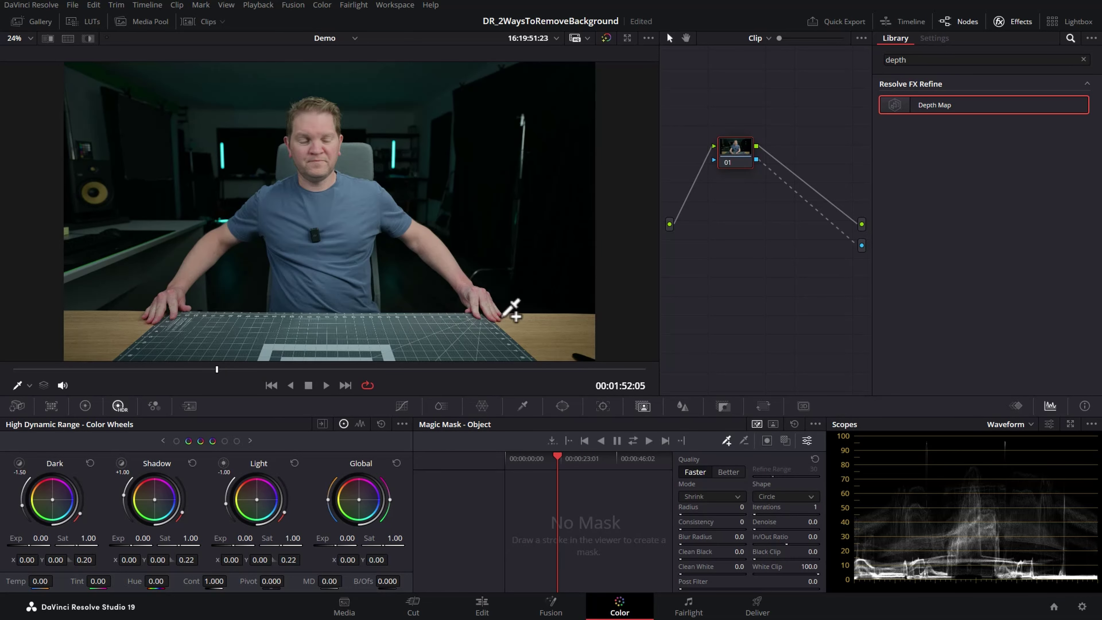
pyautogui.moveTo(493, 312)
pyautogui.mouseDown()
pyautogui.moveTo(410, 235)
pyautogui.moveTo(345, 213)
pyautogui.moveTo(317, 181)
pyautogui.moveTo(312, 121)
pyautogui.moveTo(337, 296)
pyautogui.moveTo(353, 280)
pyautogui.moveTo(351, 219)
pyautogui.moveTo(333, 323)
pyautogui.moveTo(114, 331)
pyautogui.moveTo(349, 349)
pyautogui.moveTo(602, 342)
pyautogui.moveTo(507, 321)
pyautogui.moveTo(306, 324)
pyautogui.moveTo(295, 287)
pyautogui.moveTo(329, 119)
pyautogui.mouseUp()
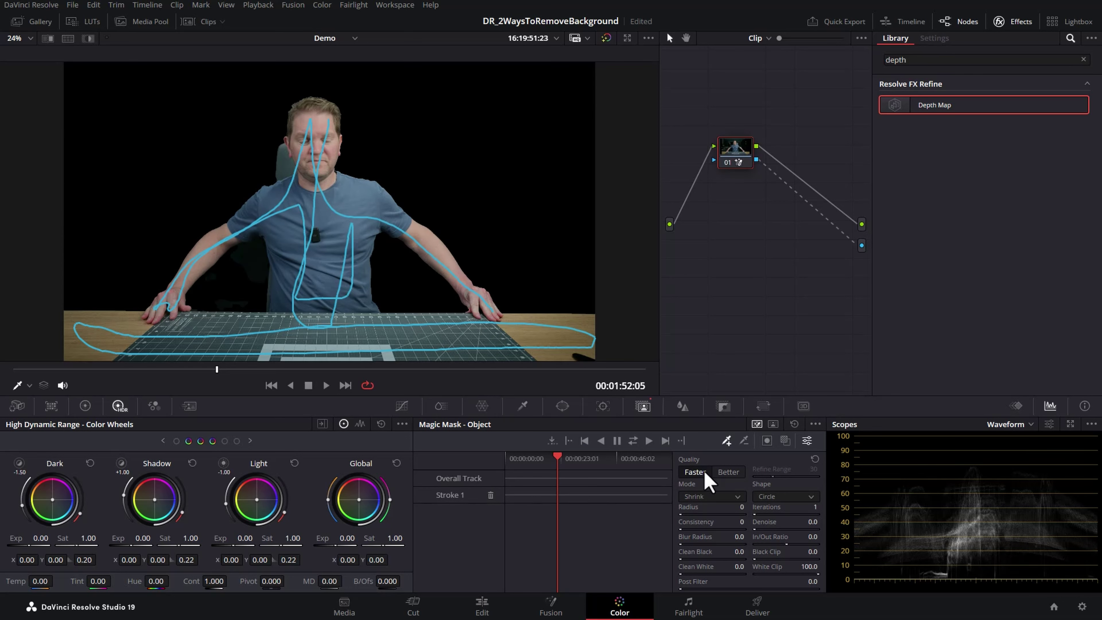
pyautogui.click(730, 474)
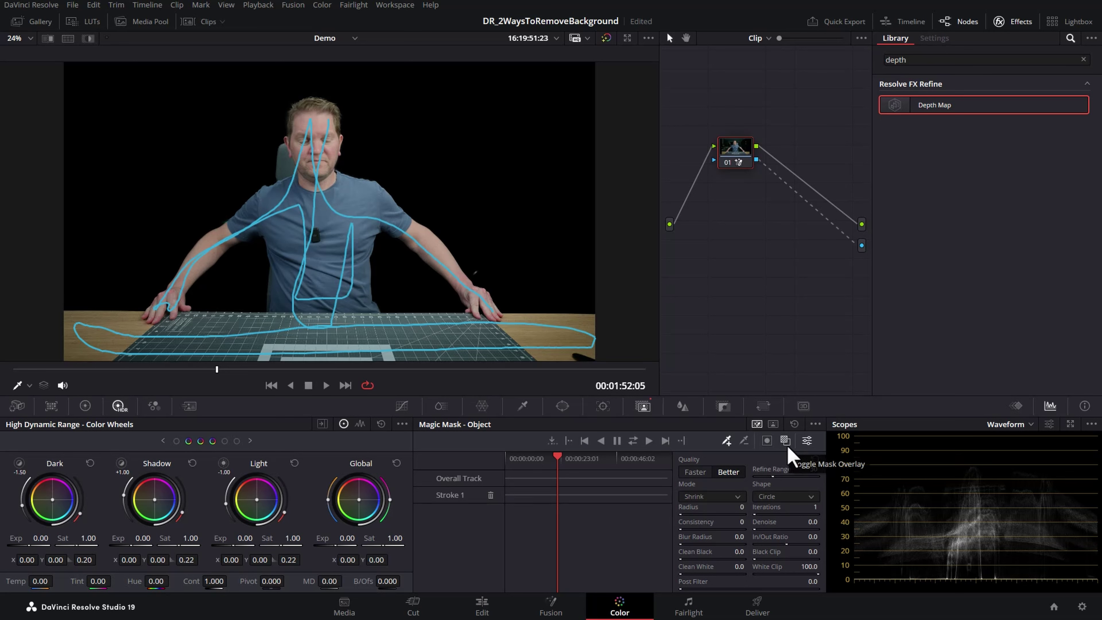
pyautogui.click(786, 440)
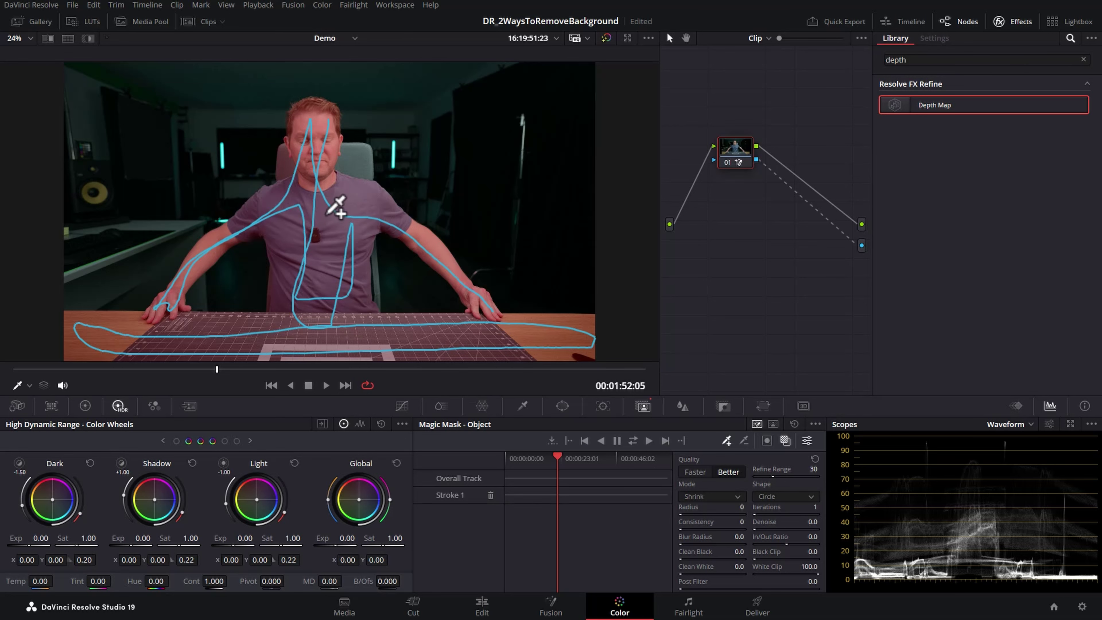
# Step: Zoom in and draw subtract strokes over the chair and the gap beside the arm, then fit the viewer
pyautogui.scroll(5, 338, 209)
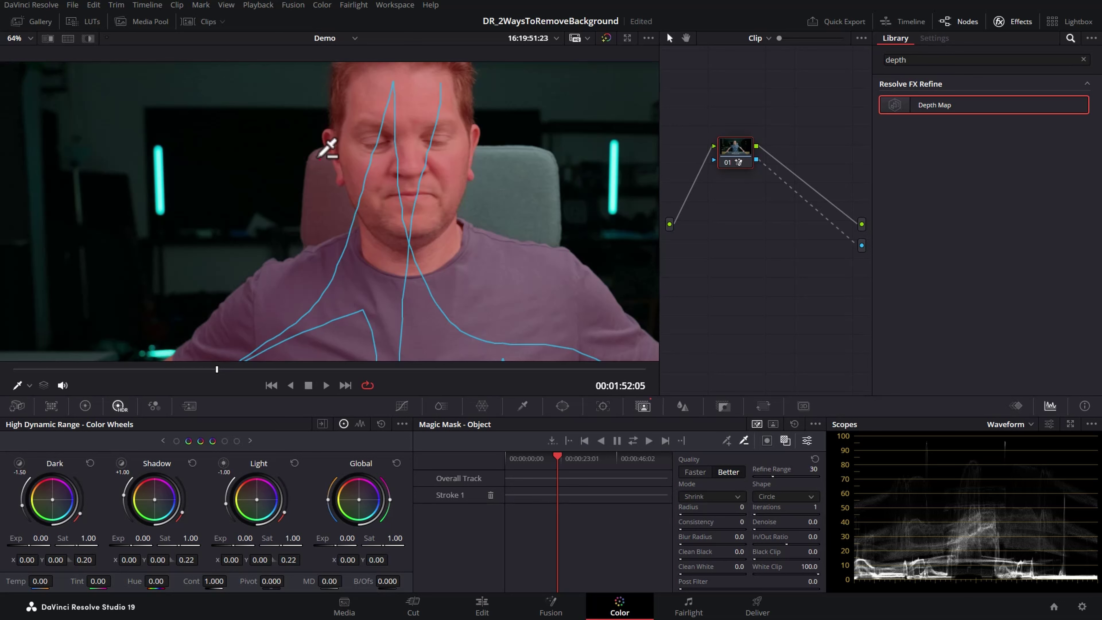
pyautogui.moveTo(321, 159)
pyautogui.mouseDown()
pyautogui.moveTo(320, 235)
pyautogui.moveTo(339, 212)
pyautogui.moveTo(327, 172)
pyautogui.mouseUp()
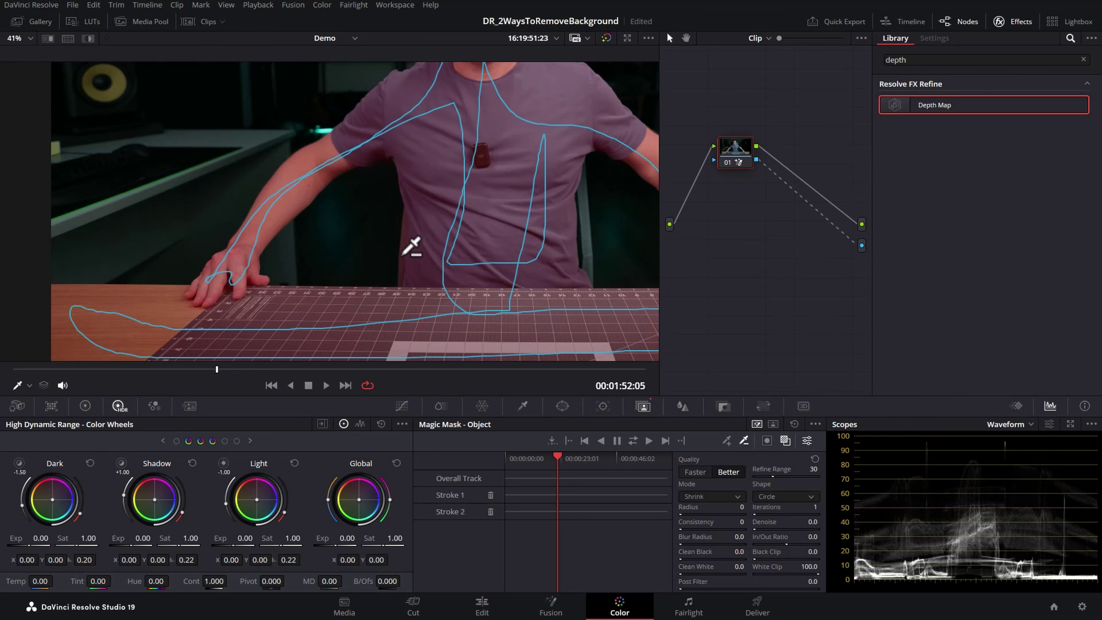
pyautogui.scroll(4, 412, 246)
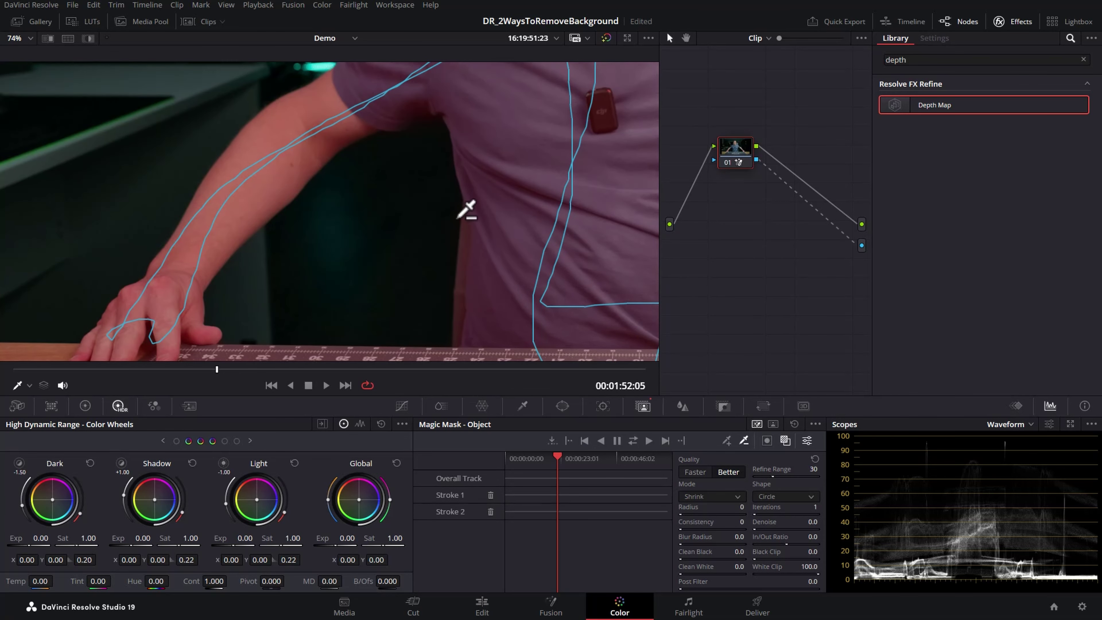
pyautogui.moveTo(466, 209); pyautogui.dragTo(468, 282)
pyautogui.hotkey('shift', 'z')
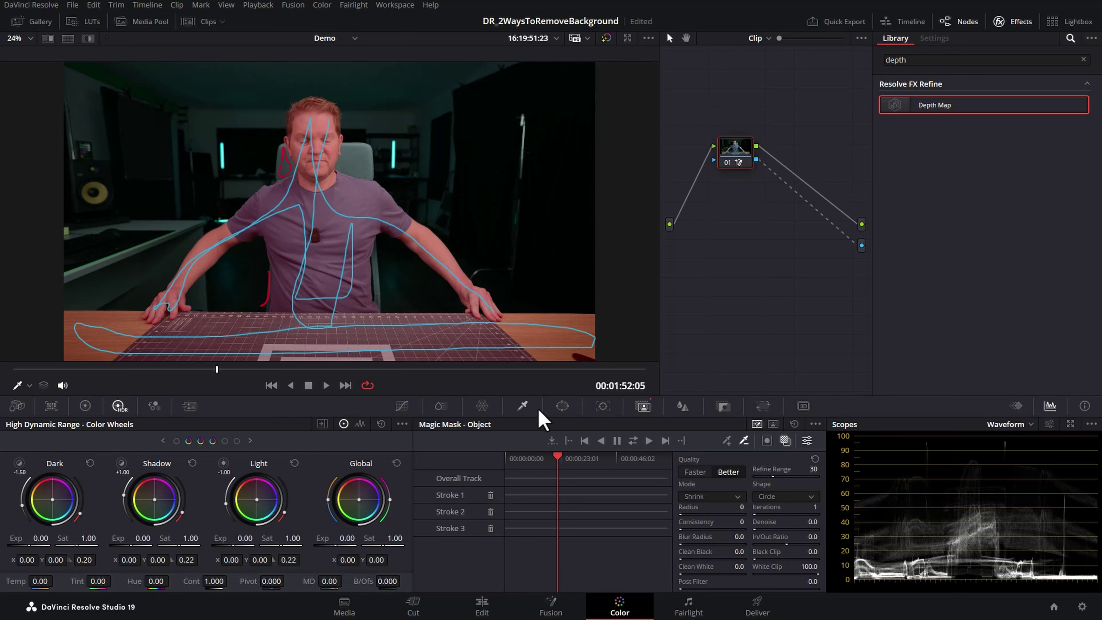
# Step: Track the mask forward partway, stop, scrub back, and add strokes on the desk and cutting mat
pyautogui.click(634, 441)
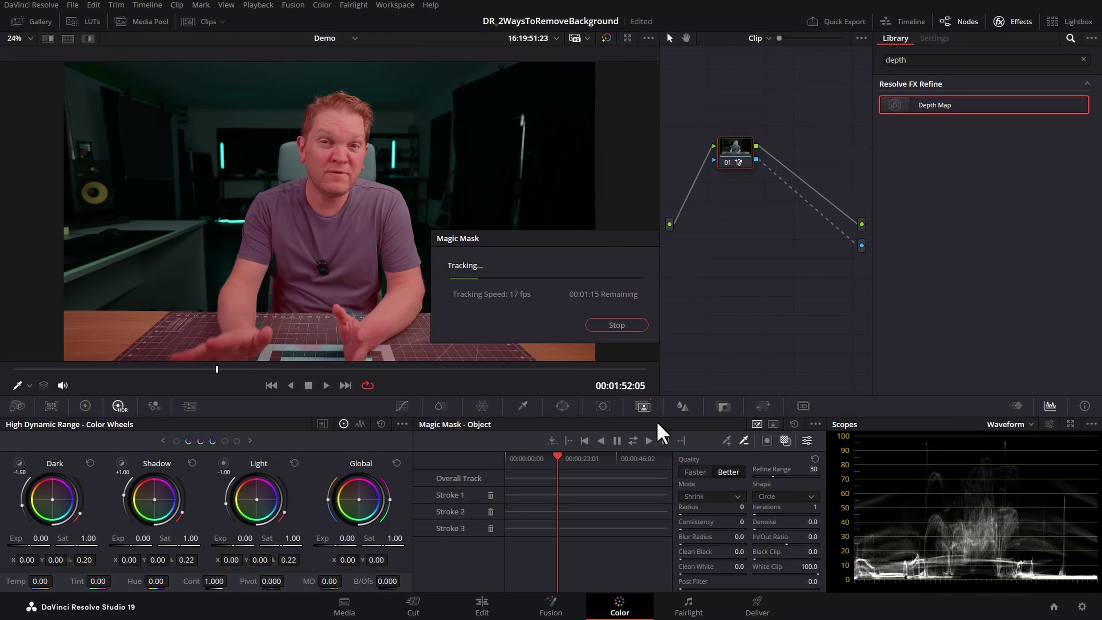
pyautogui.click(612, 327)
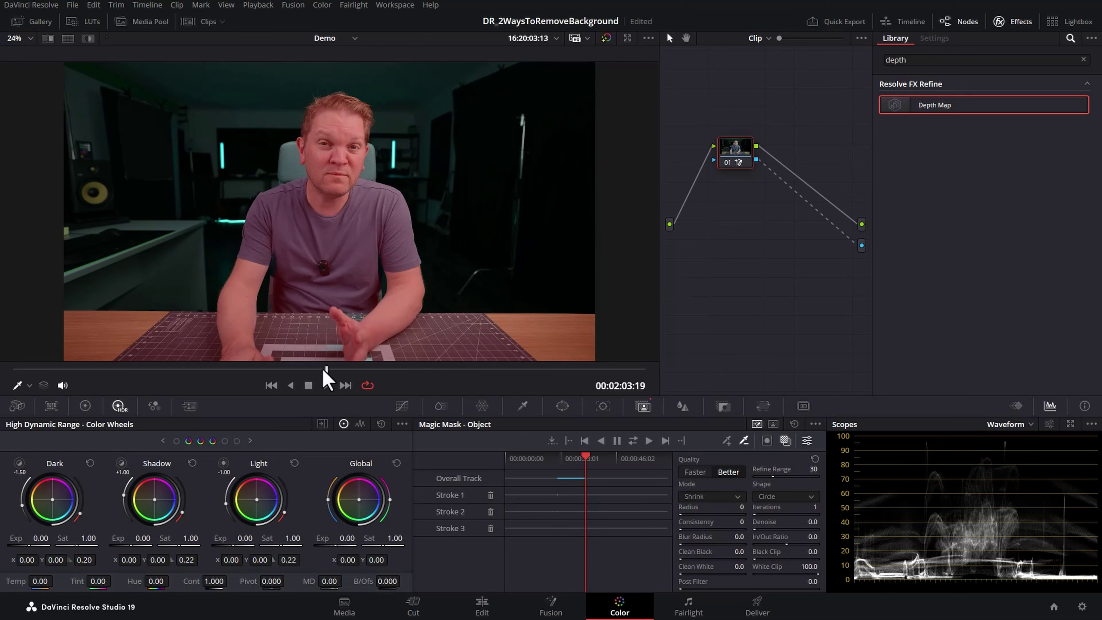
pyautogui.moveTo(325, 369); pyautogui.dragTo(316, 369)
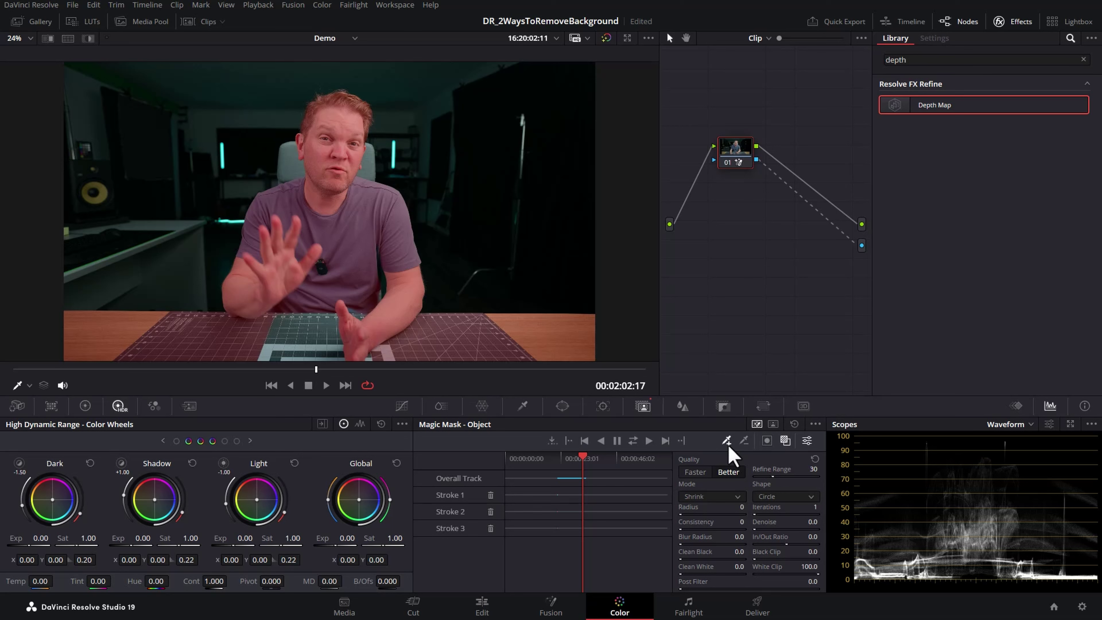
pyautogui.moveTo(258, 325)
pyautogui.mouseDown()
pyautogui.moveTo(337, 322)
pyautogui.moveTo(373, 330)
pyautogui.moveTo(373, 344)
pyautogui.moveTo(235, 351)
pyautogui.mouseUp()
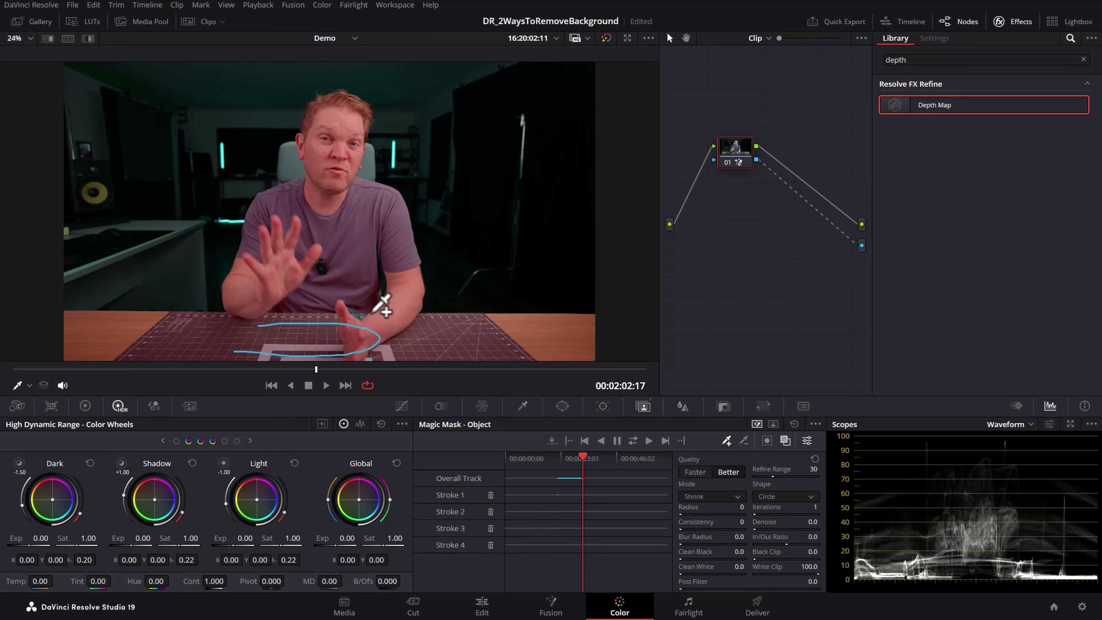
pyautogui.moveTo(369, 318); pyautogui.dragTo(321, 318)
pyautogui.moveTo(352, 301); pyautogui.dragTo(351, 320)
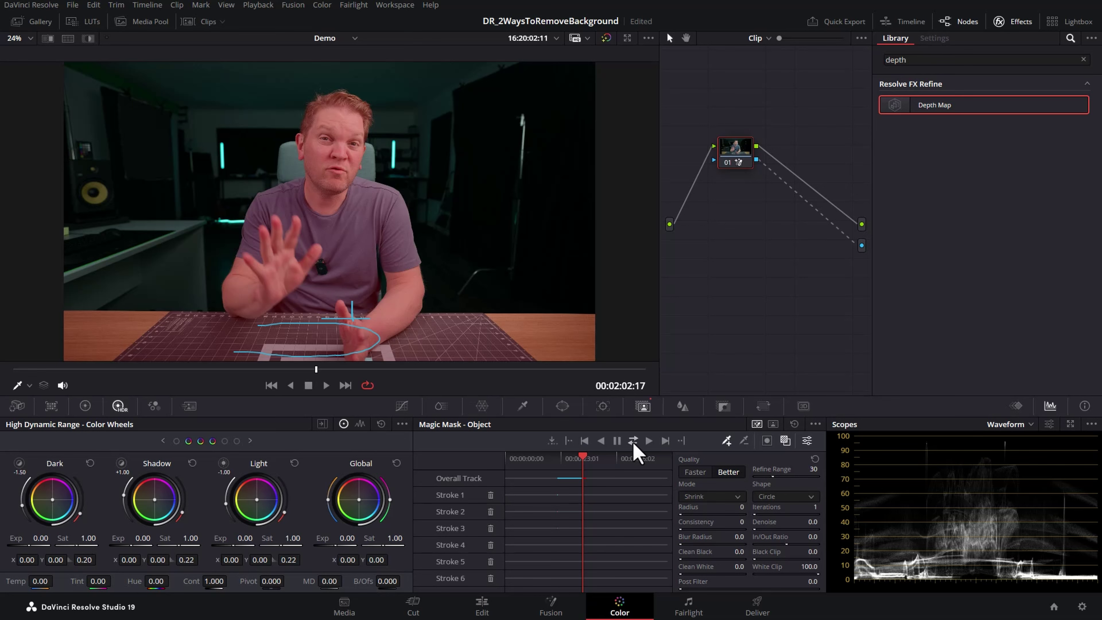
# Step: Track the mask forward and reverse, add another desk stroke, and return to the Edit page
pyautogui.click(633, 441)
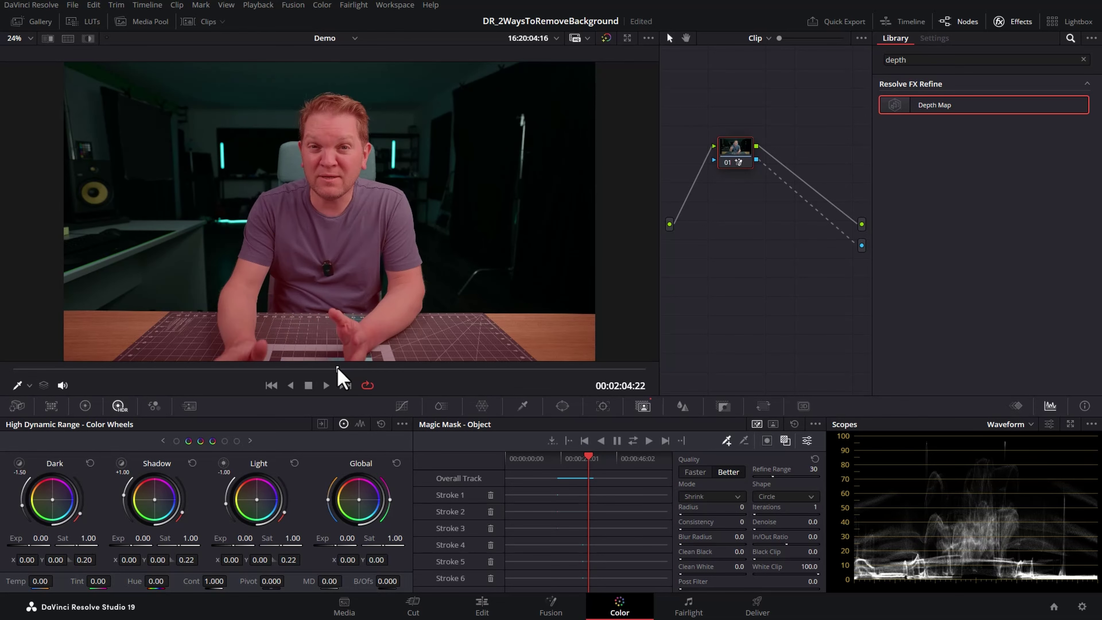
pyautogui.moveTo(358, 322)
pyautogui.mouseDown()
pyautogui.moveTo(322, 321)
pyautogui.moveTo(401, 353)
pyautogui.mouseUp()
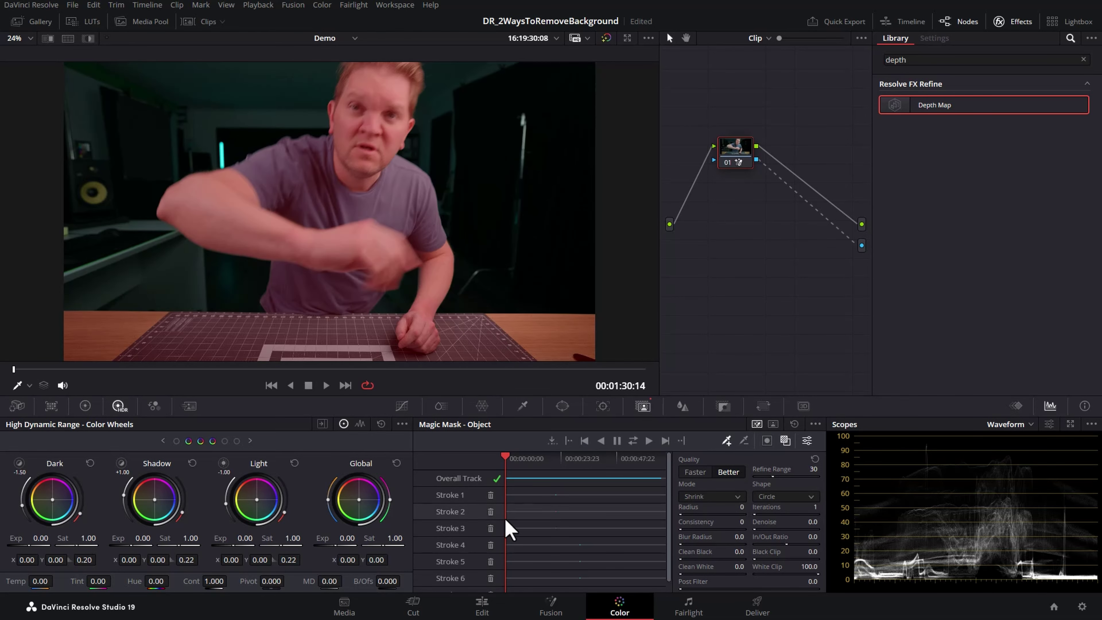
pyautogui.click(482, 606)
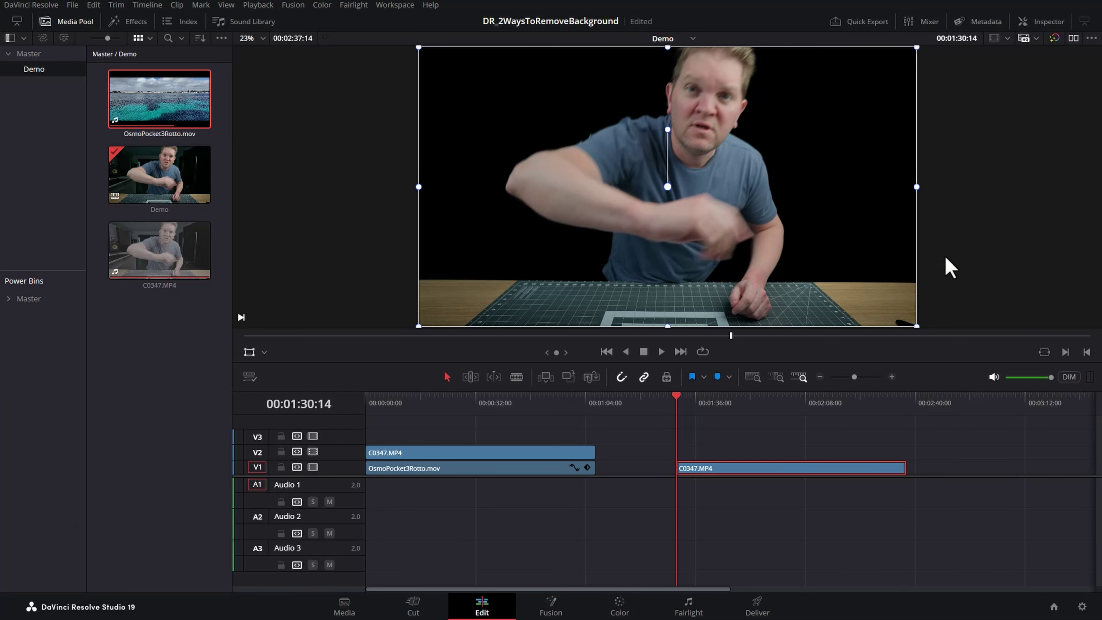
# Step: Lift C0347.MP4 to V2, paste OsmoPocket3Rotto.mov onto V1 beneath it, and preview the composite
pyautogui.hotkey('alt', 'Up')
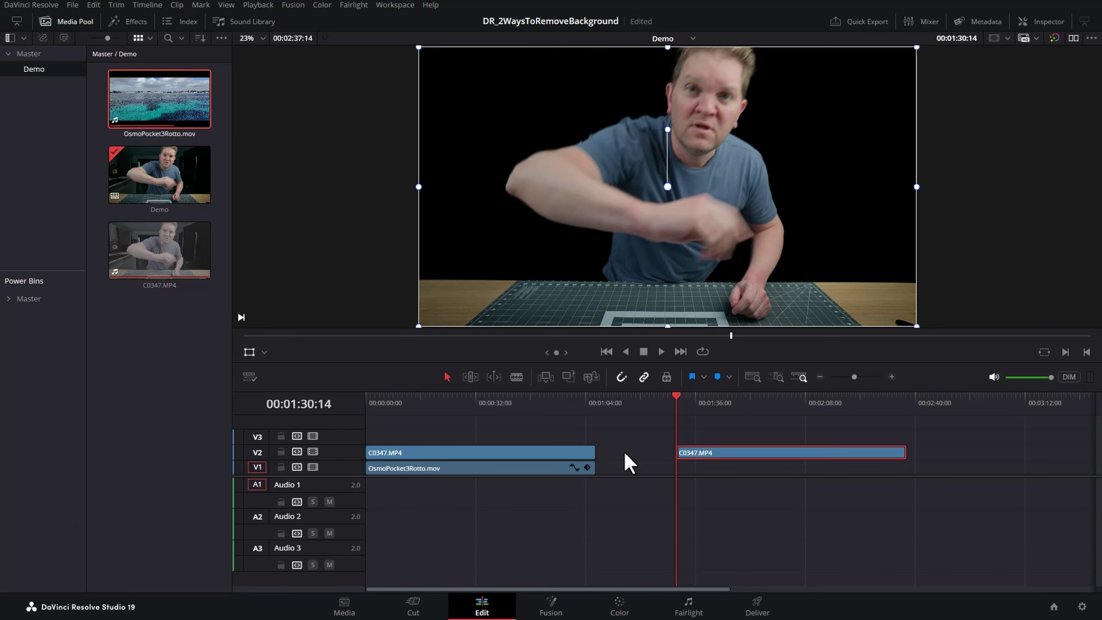
pyautogui.hotkey('ctrl', 'v')
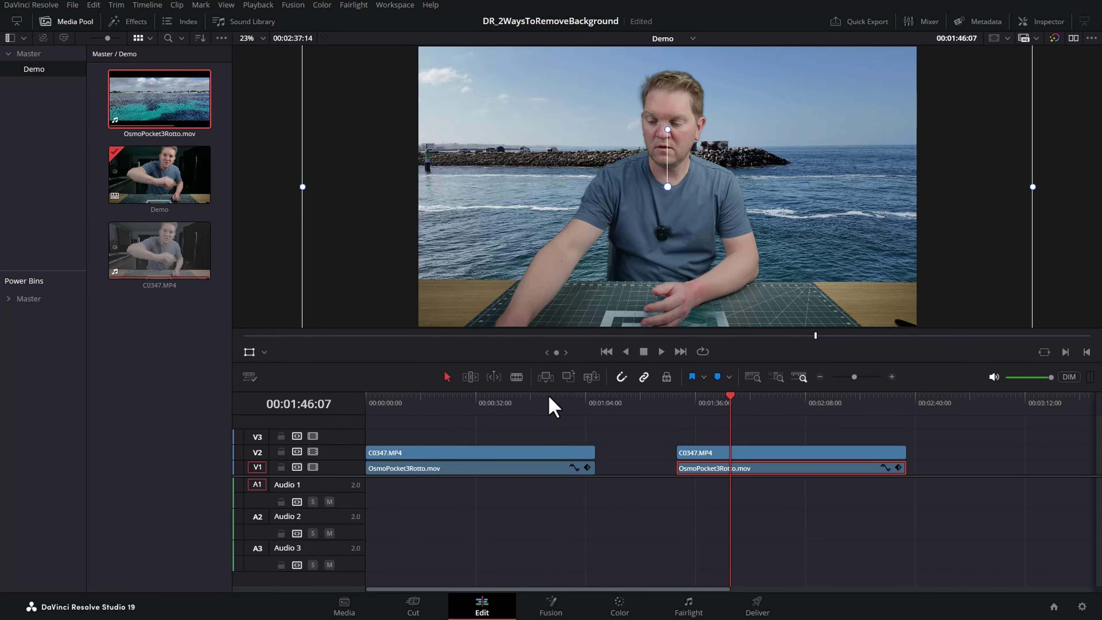
pyautogui.click(717, 410)
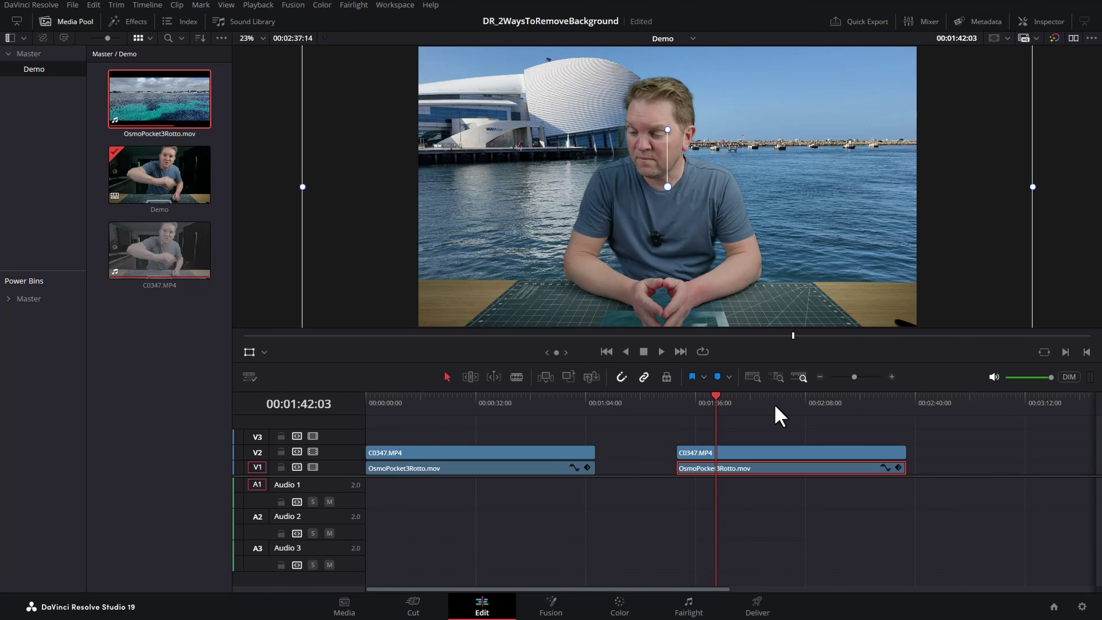
pyautogui.click(756, 412)
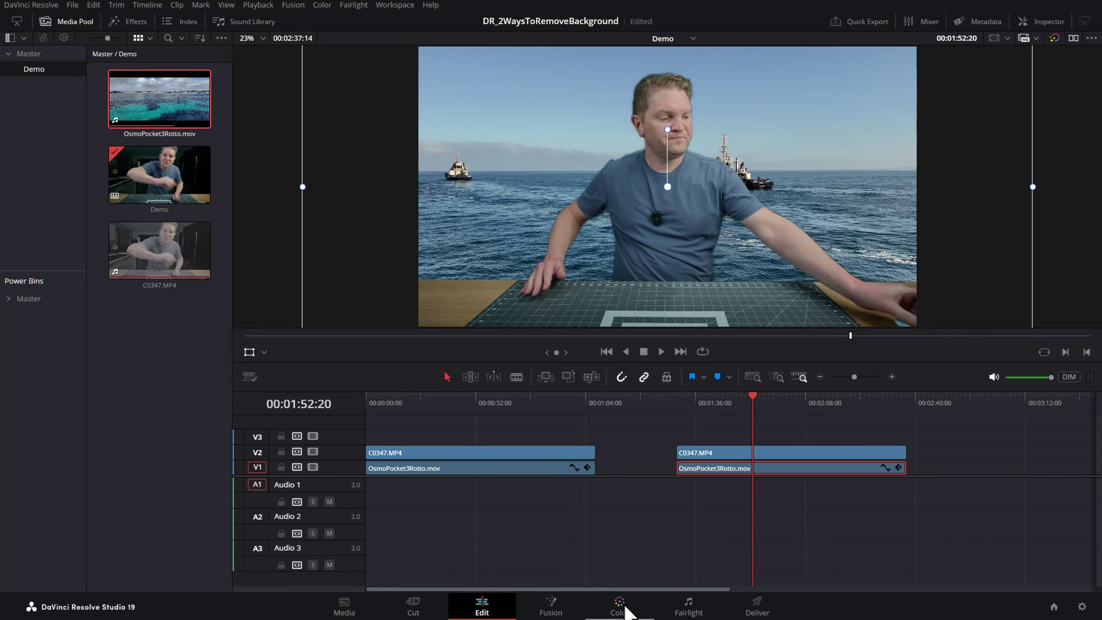
pyautogui.click(627, 610)
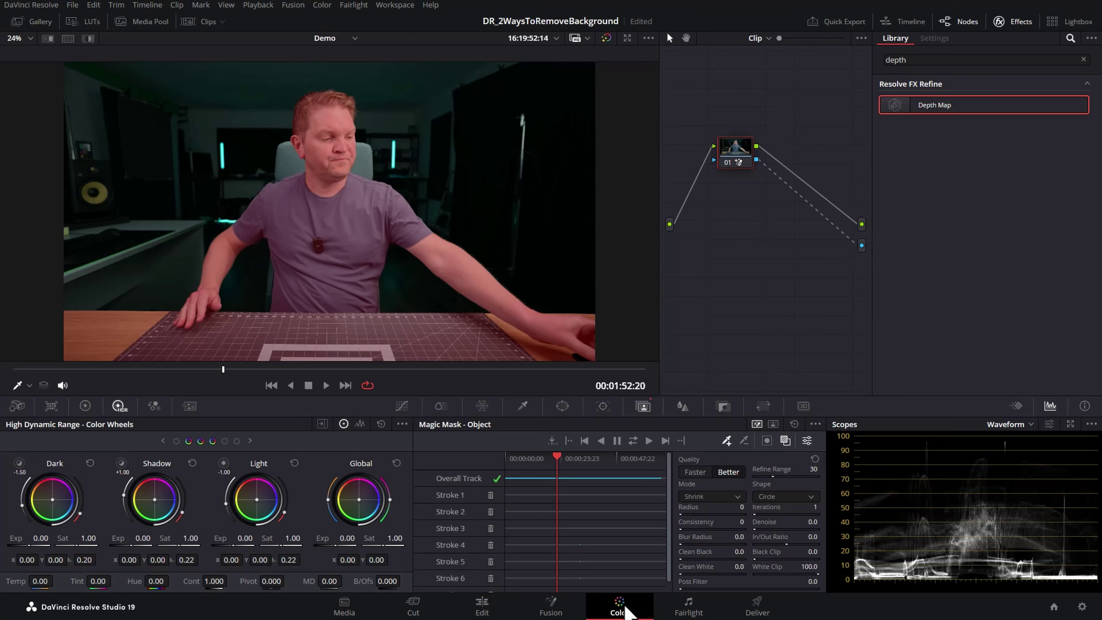
# Step: Add a serial node 02 after node 01 and position it below node 01
pyautogui.click(1008, 24)
pyautogui.rightClick(781, 160)
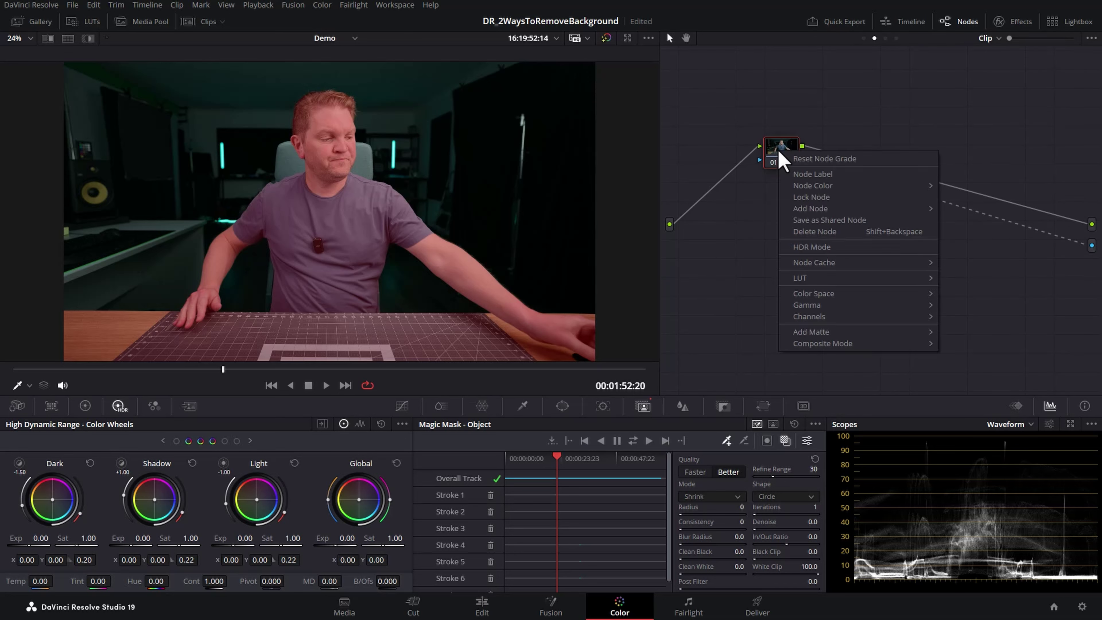
pyautogui.moveTo(857, 212)
pyautogui.click(971, 209)
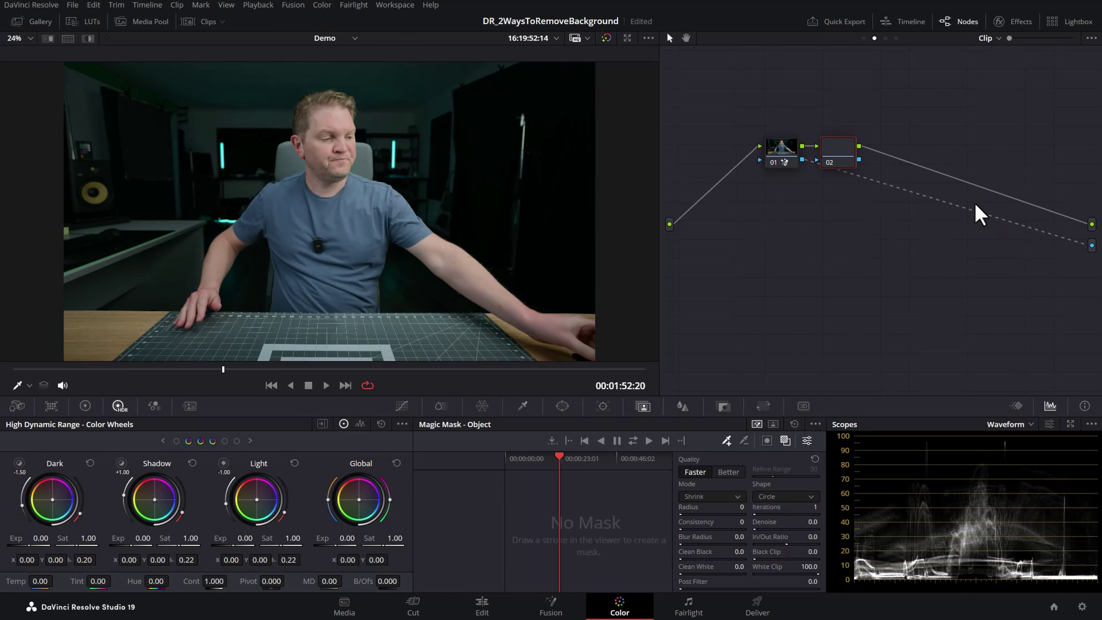
pyautogui.moveTo(839, 167); pyautogui.dragTo(807, 264)
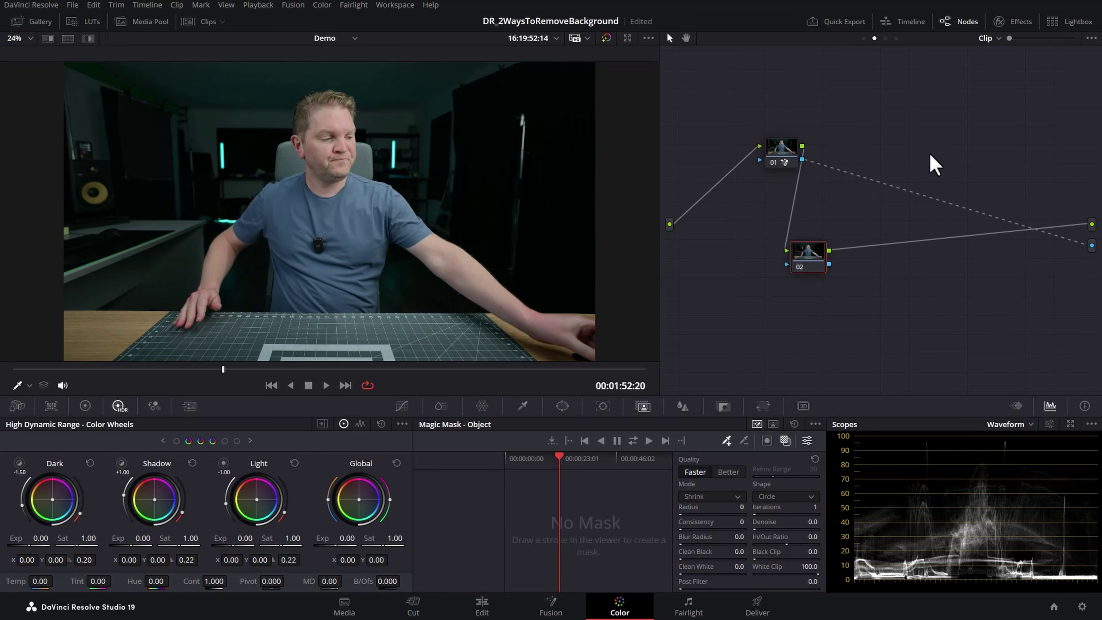
# Step: Add a Key Mixer fed by node 01's key, feed node 03 from source, and route the mixer to alpha output
pyautogui.rightClick(914, 166)
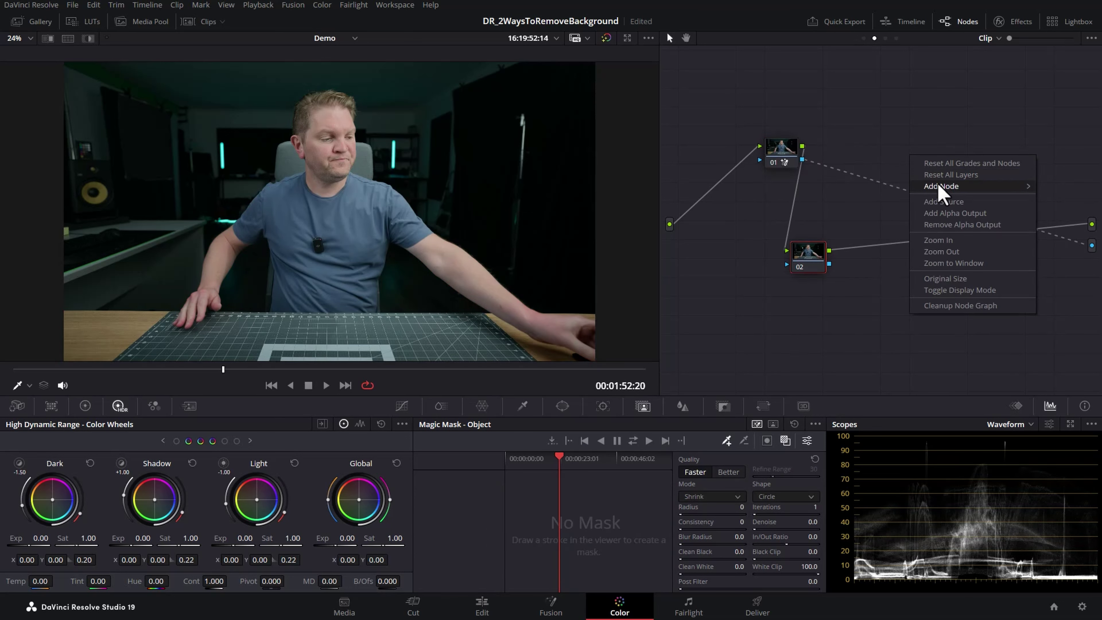
pyautogui.moveTo(940, 187)
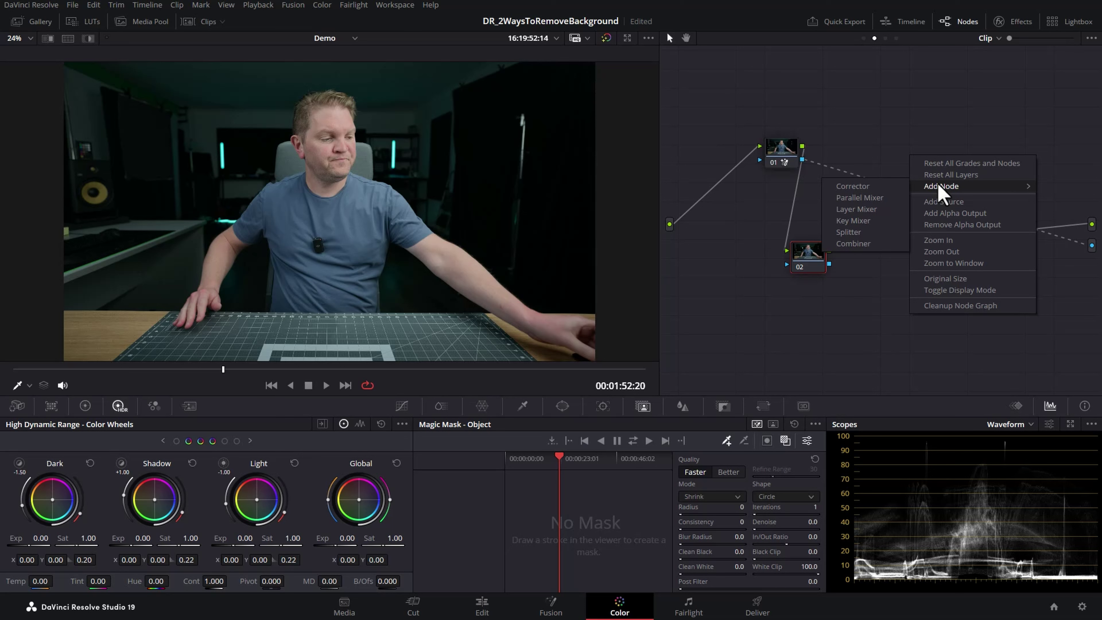
pyautogui.click(853, 220)
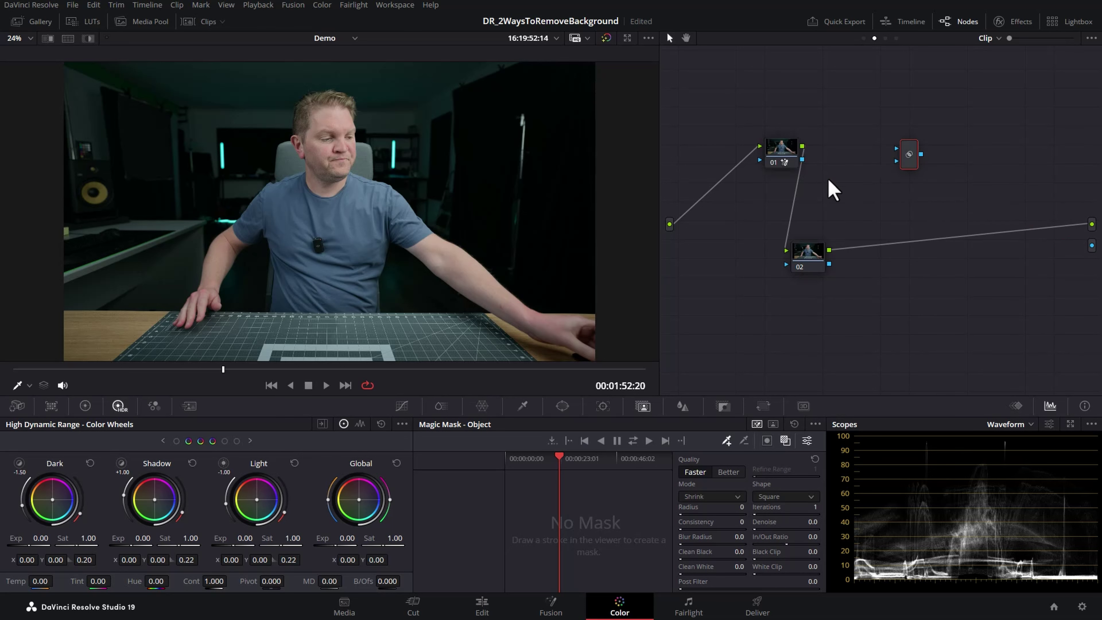
pyautogui.moveTo(802, 159); pyautogui.dragTo(909, 158)
pyautogui.click(792, 218)
pyautogui.press('Delete')
pyautogui.moveTo(673, 225); pyautogui.dragTo(780, 261)
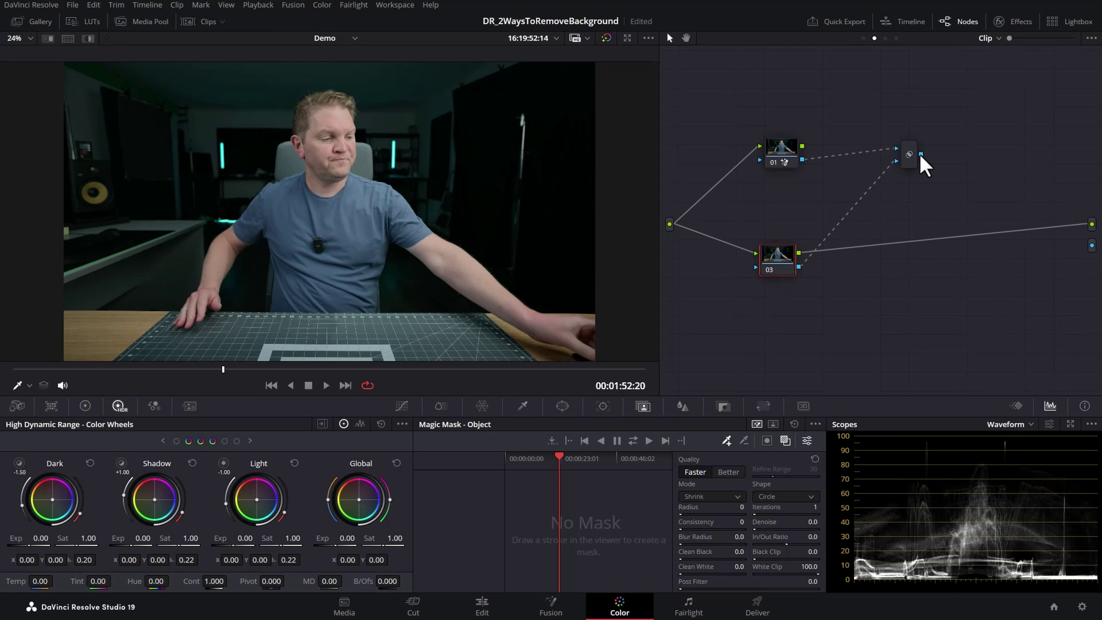
pyautogui.moveTo(920, 156); pyautogui.dragTo(1079, 245)
pyautogui.rightClick(917, 265)
# Step: Add a Layer Mixer merging node 01 and node 02 images, replacing node 02's direct output link
pyautogui.moveTo(968, 298)
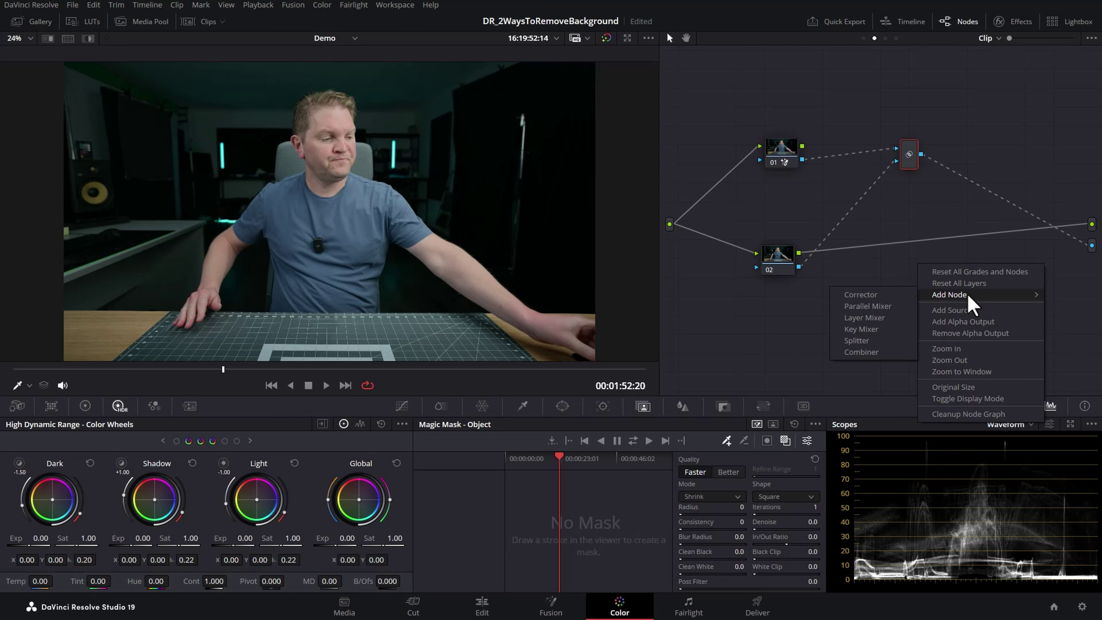
pyautogui.click(881, 318)
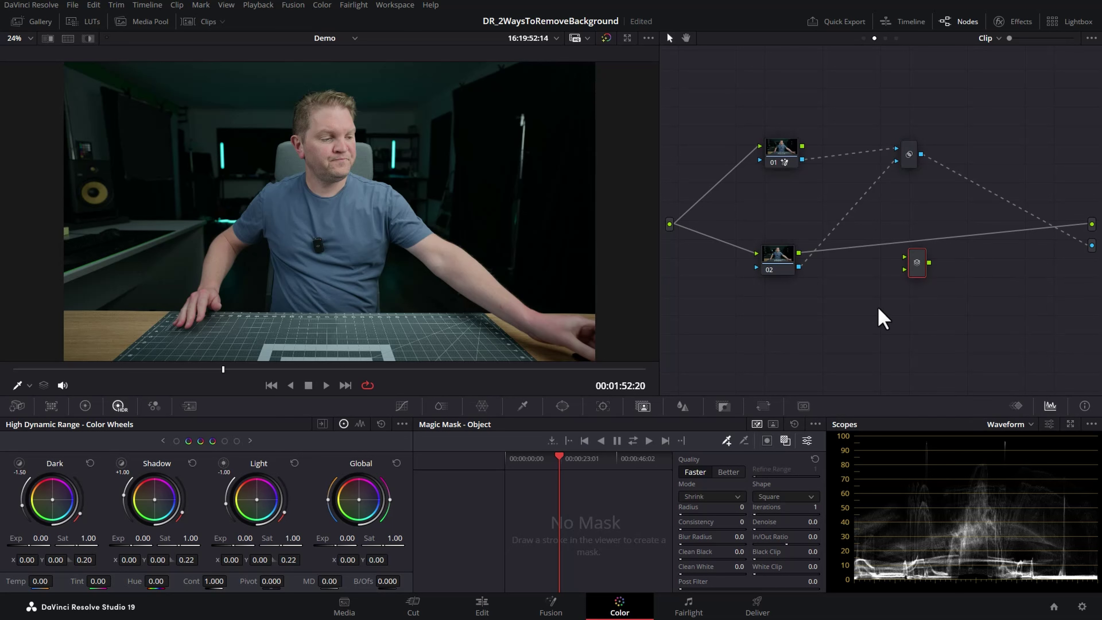
pyautogui.moveTo(802, 146); pyautogui.dragTo(905, 257)
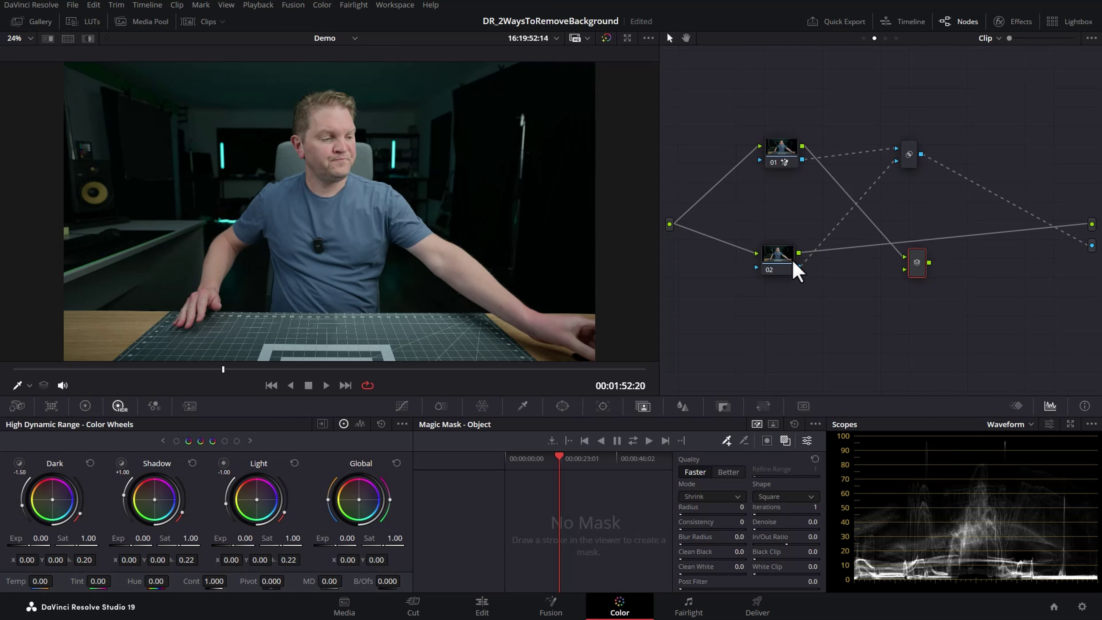
pyautogui.press('Delete')
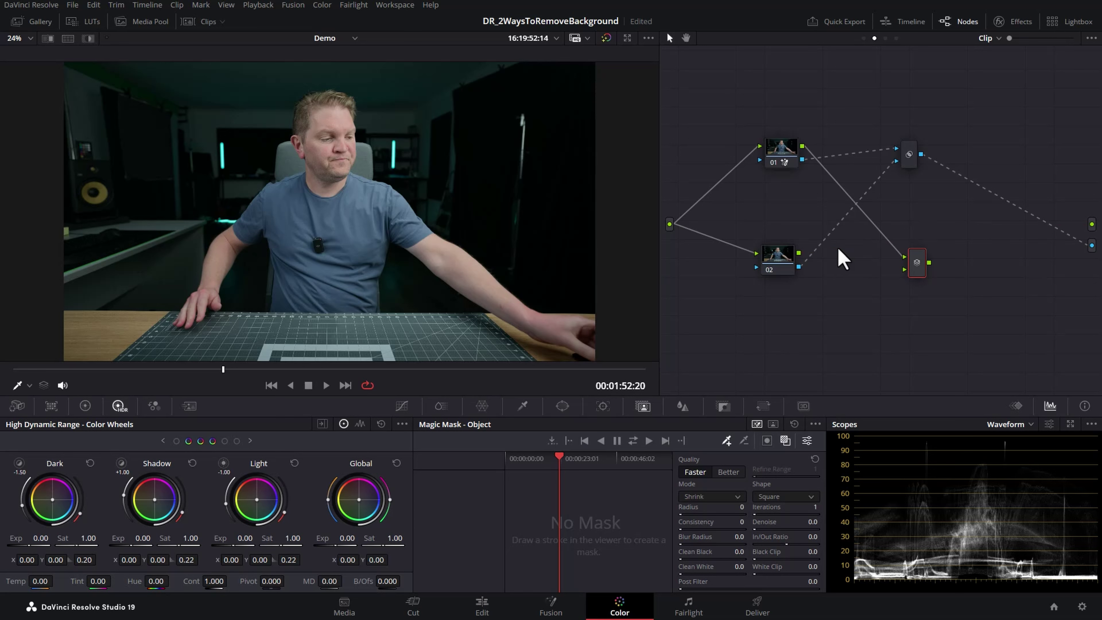
pyautogui.moveTo(799, 254); pyautogui.dragTo(1093, 224)
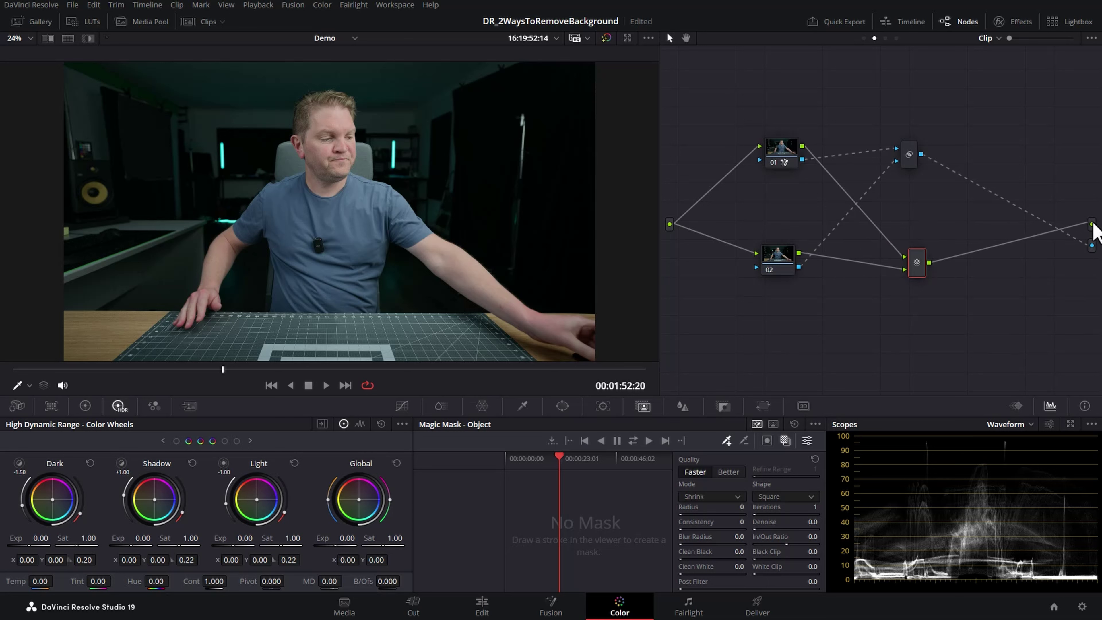
pyautogui.moveTo(780, 267); pyautogui.dragTo(789, 255)
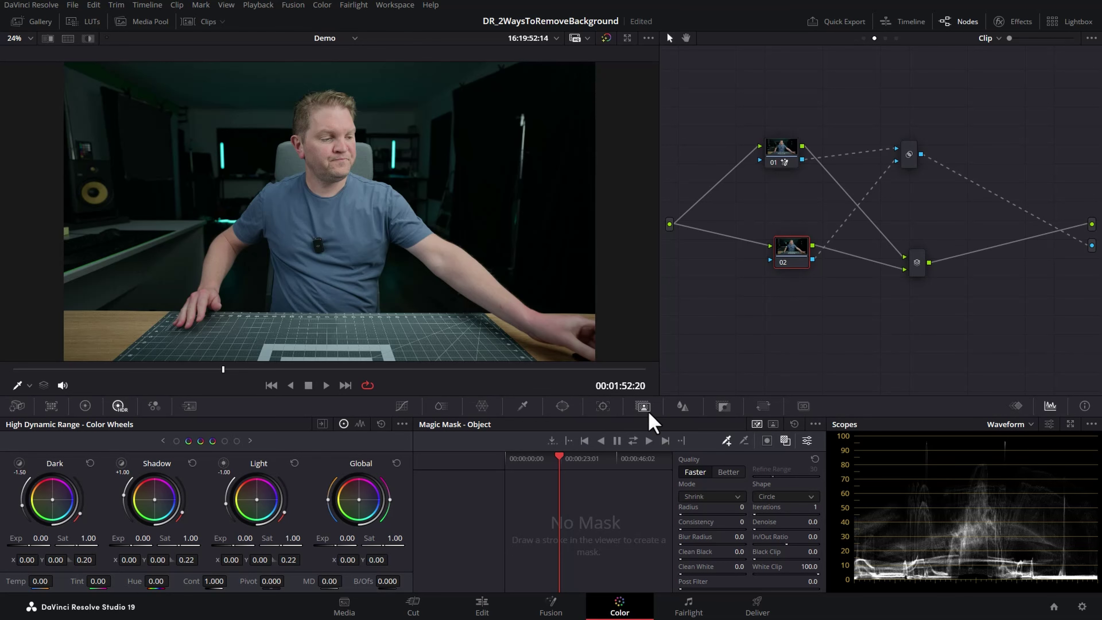
# Step: On node 02, draw a four-point curve window enclosing the desk at an earlier frame
pyautogui.click(562, 405)
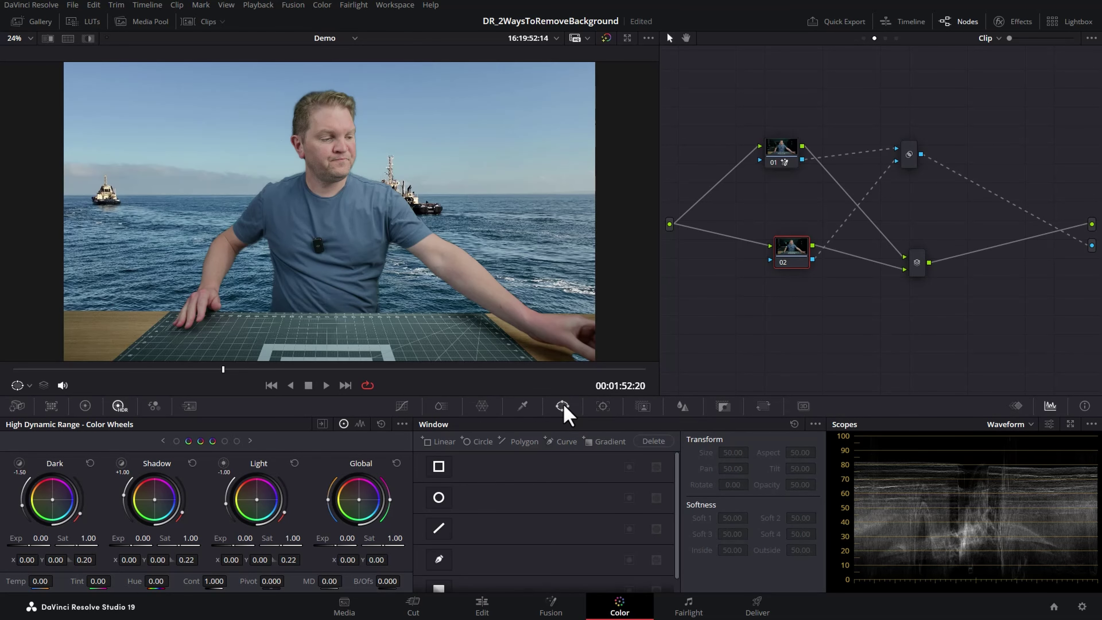
pyautogui.moveTo(201, 369); pyautogui.dragTo(185, 368)
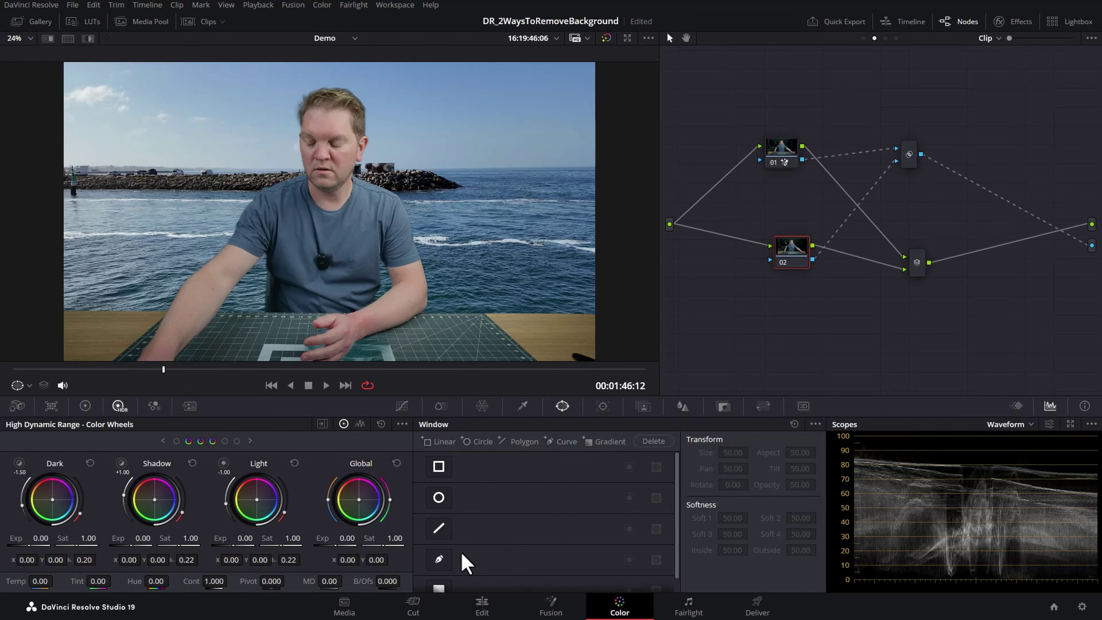
pyautogui.click(438, 559)
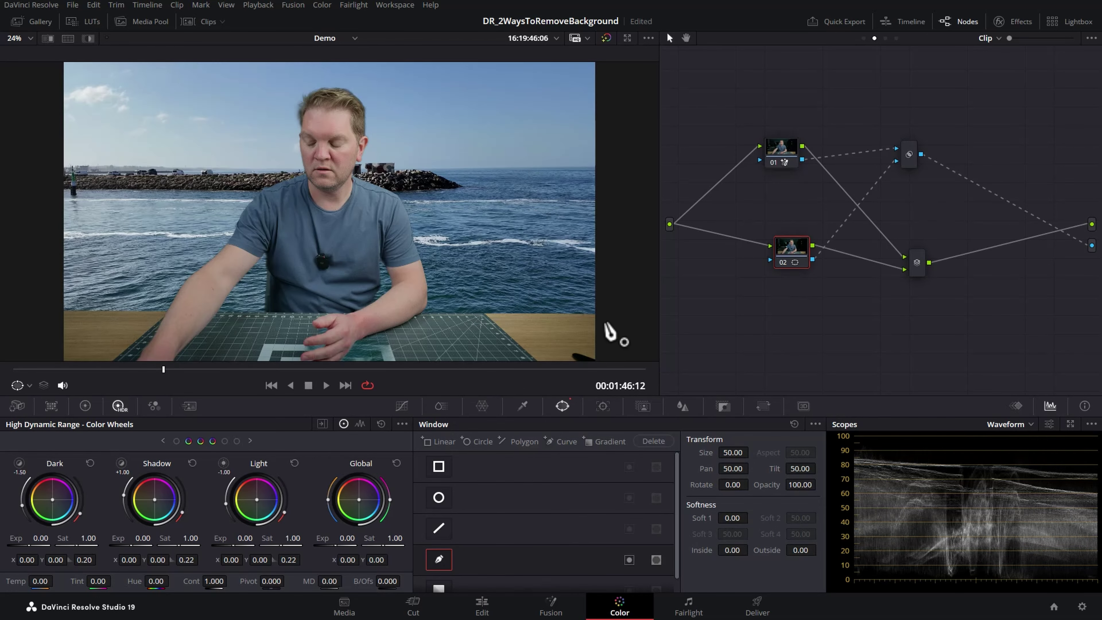
pyautogui.click(599, 313)
pyautogui.click(53, 310)
pyautogui.scroll(-2, 308, 280)
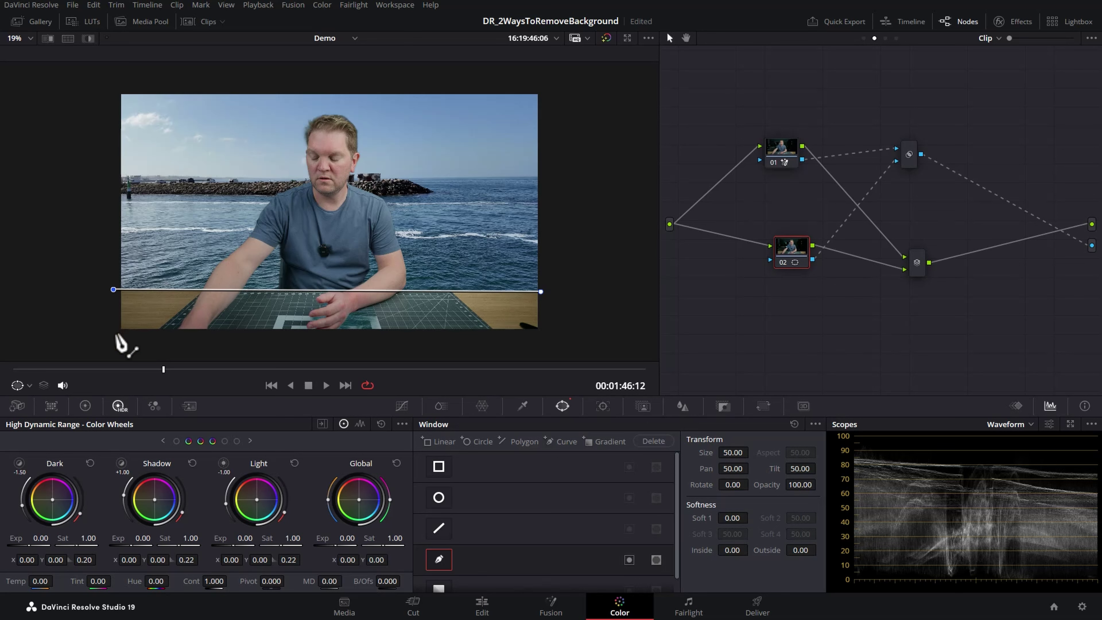
pyautogui.click(113, 343)
pyautogui.click(549, 344)
pyautogui.click(541, 292)
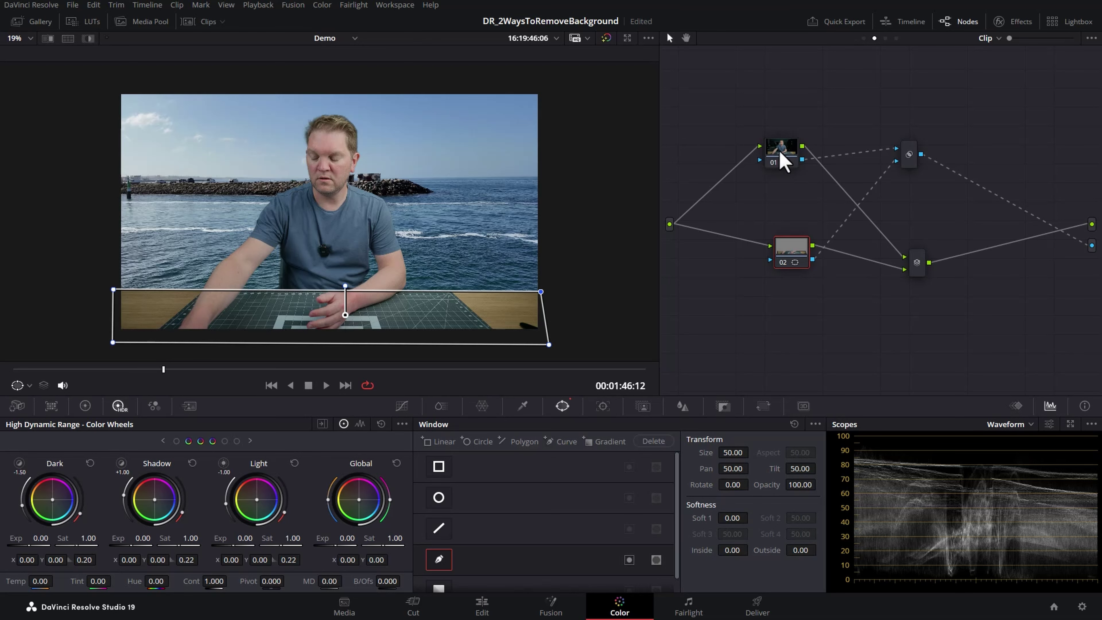
# Step: Turn the viewer window overlay off, fit the picture to the viewer, and switch to the Edit page
pyautogui.click(30, 386)
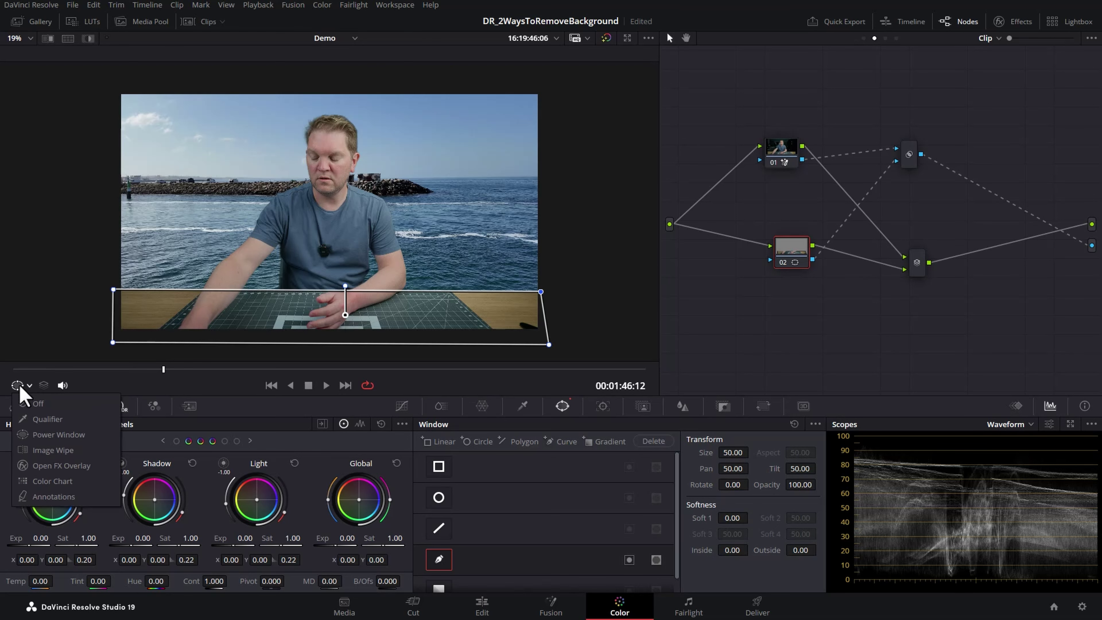
pyautogui.click(33, 400)
pyautogui.hotkey('shift', 'z')
pyautogui.scroll(2, 458, 277)
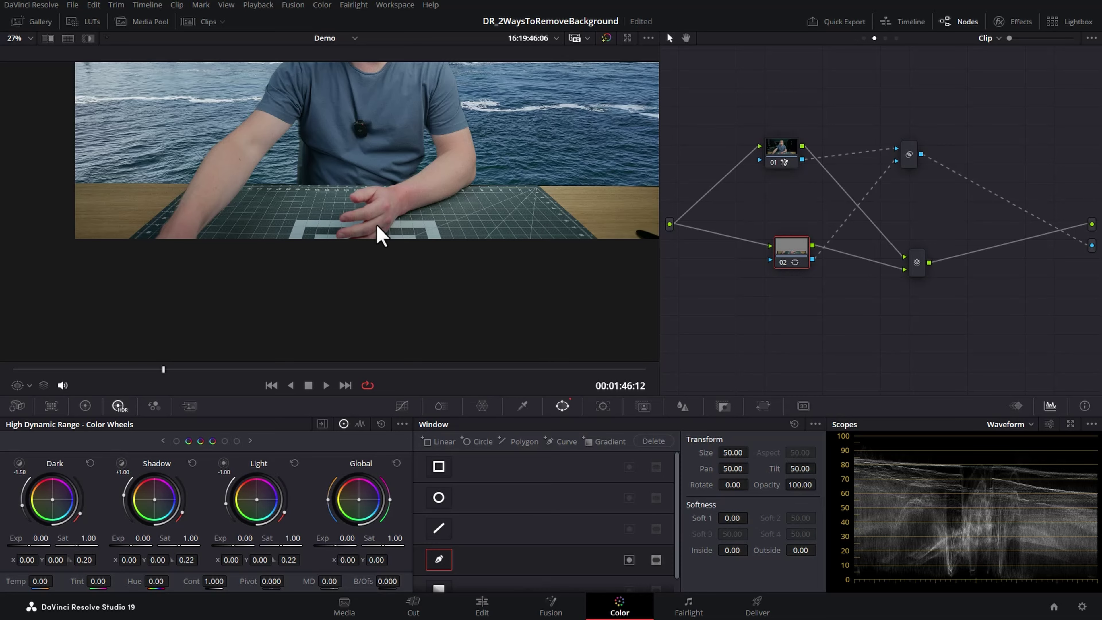
pyautogui.click(482, 606)
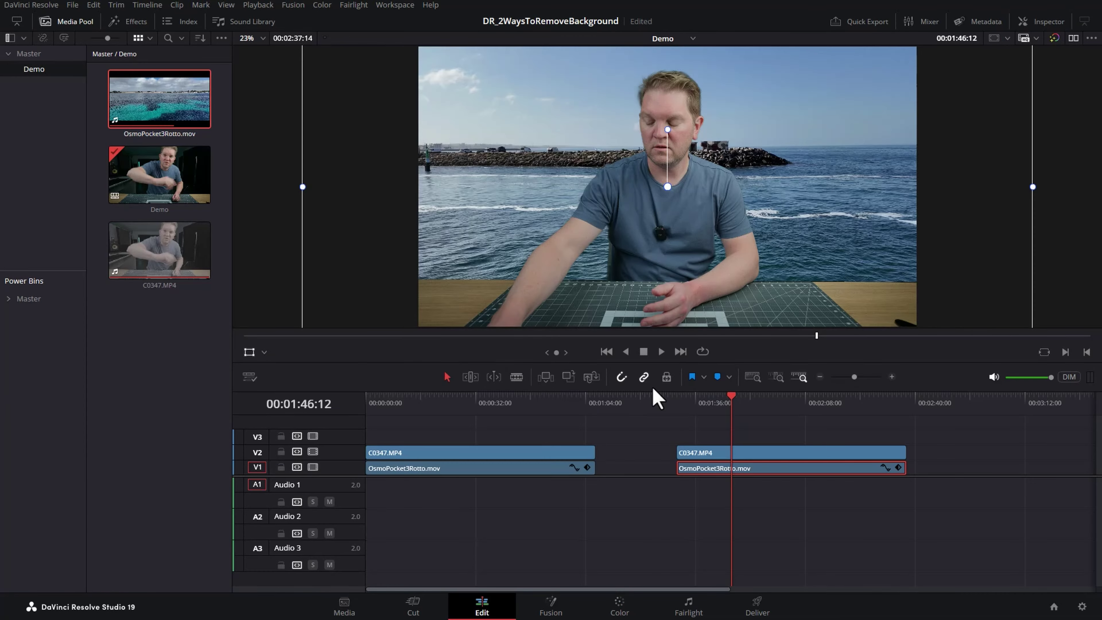
pyautogui.press('p')
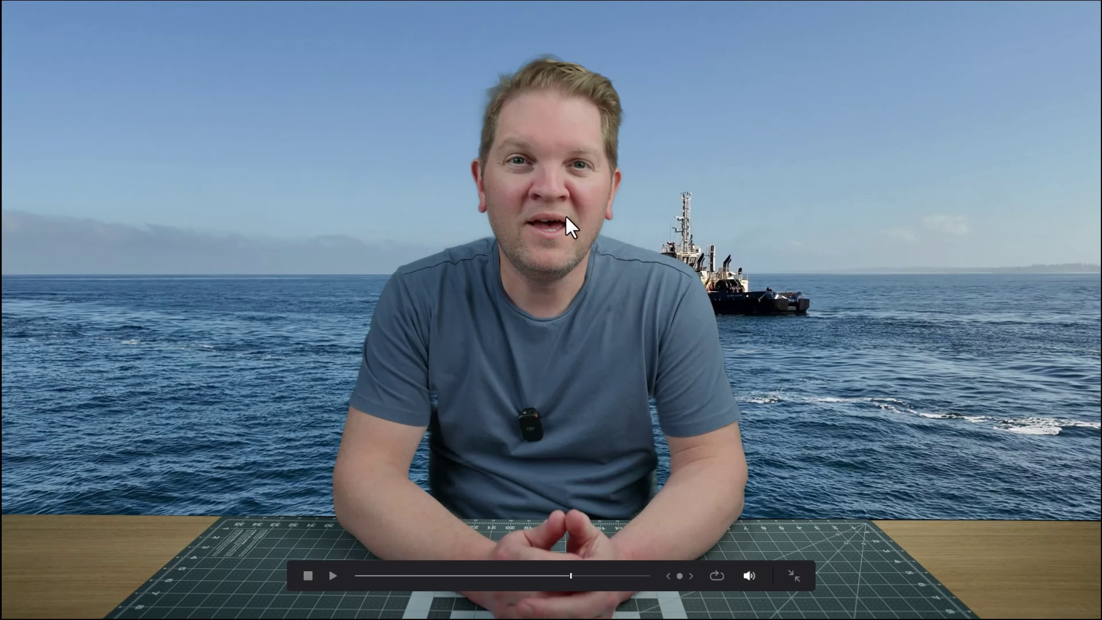
pyautogui.press('Escape')
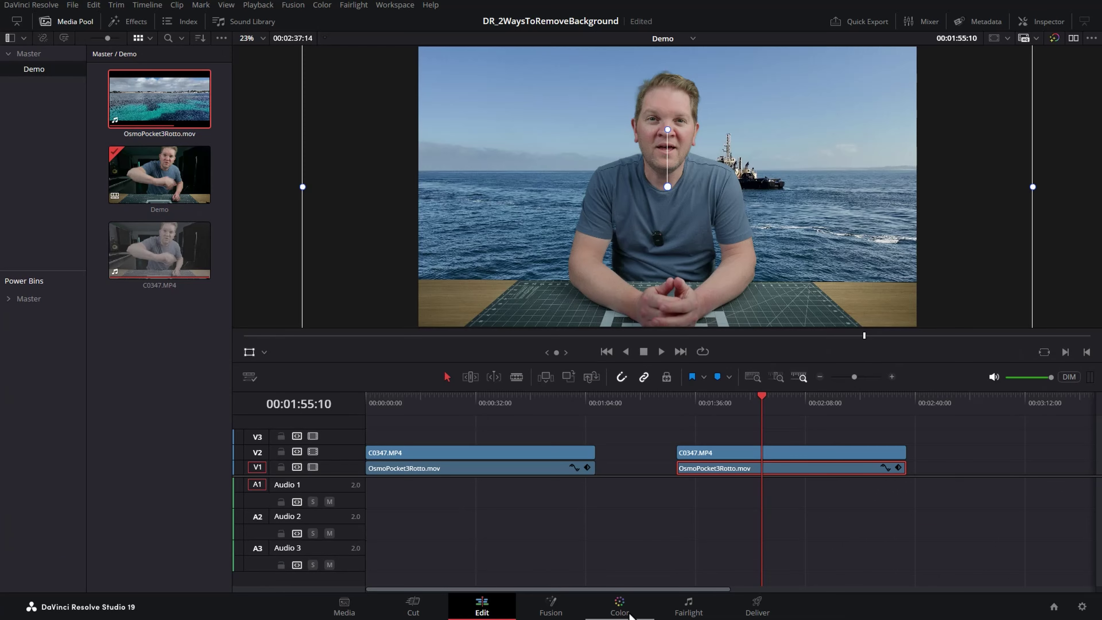
pyautogui.click(620, 608)
# Step: Show the Magic Mask palette and select node 01 to refine its strokes and tracking
pyautogui.click(643, 406)
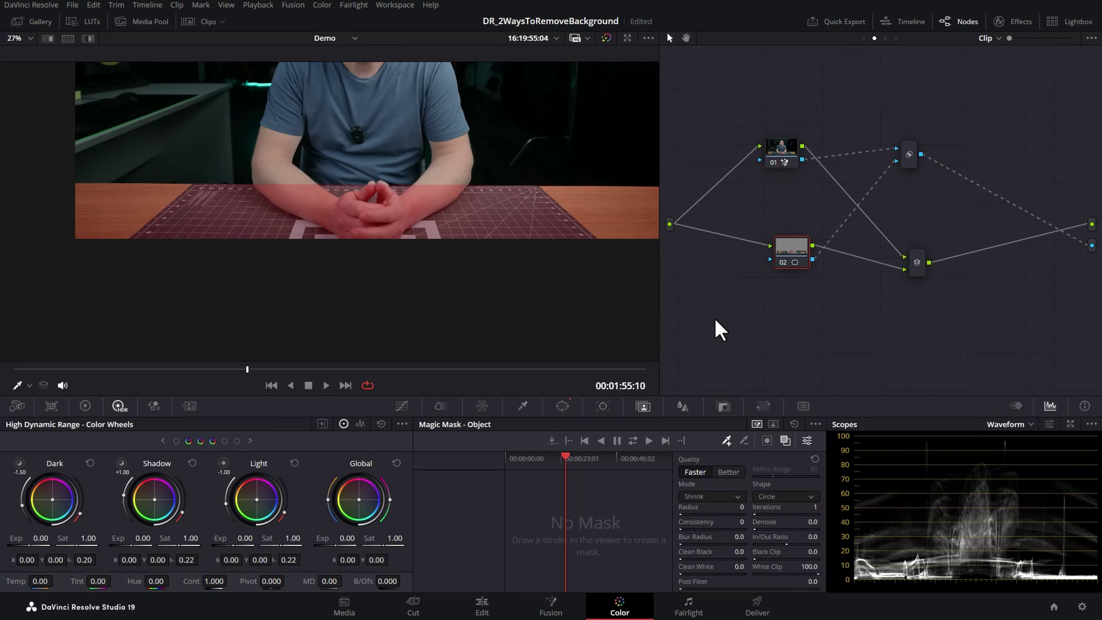
pyautogui.click(780, 150)
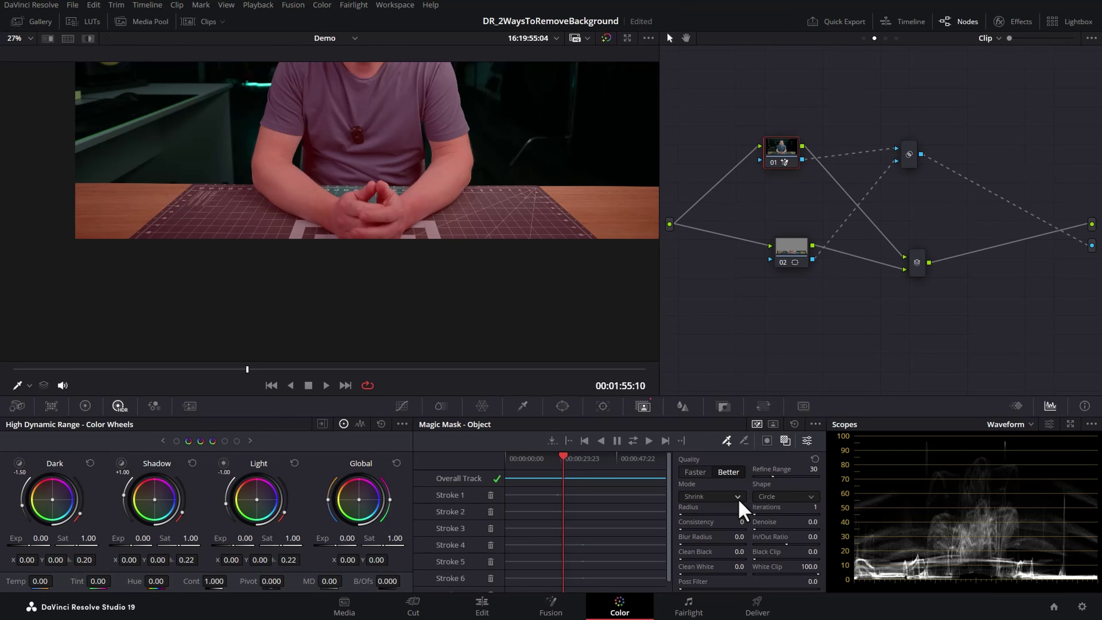